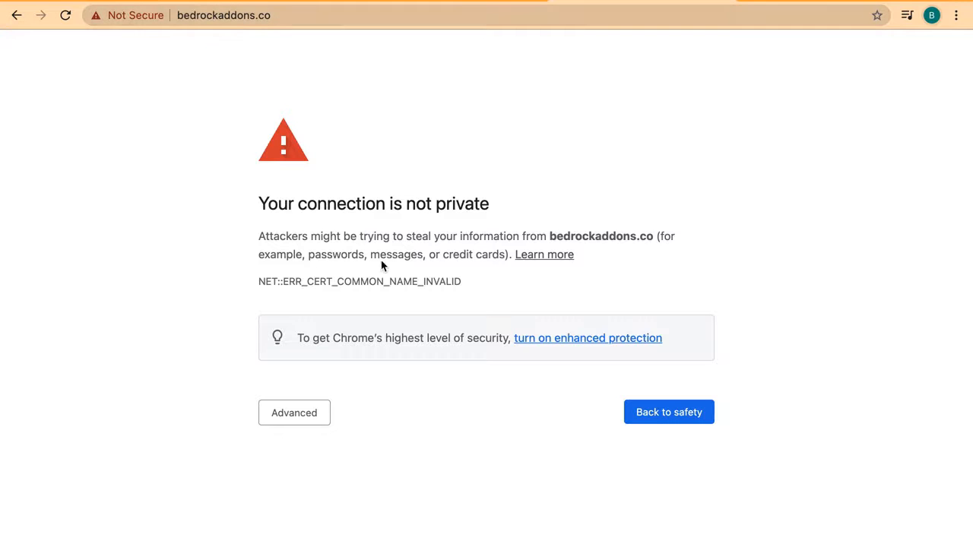
# Bypass Chrome's privacy warning and proceed to bedrockaddons.co.
pyautogui.click(300, 417)
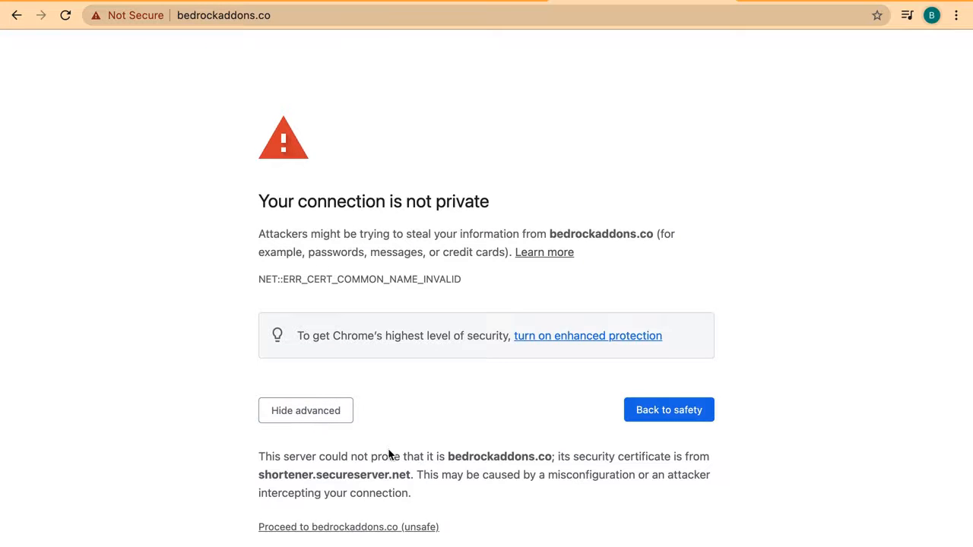
pyautogui.click(300, 530)
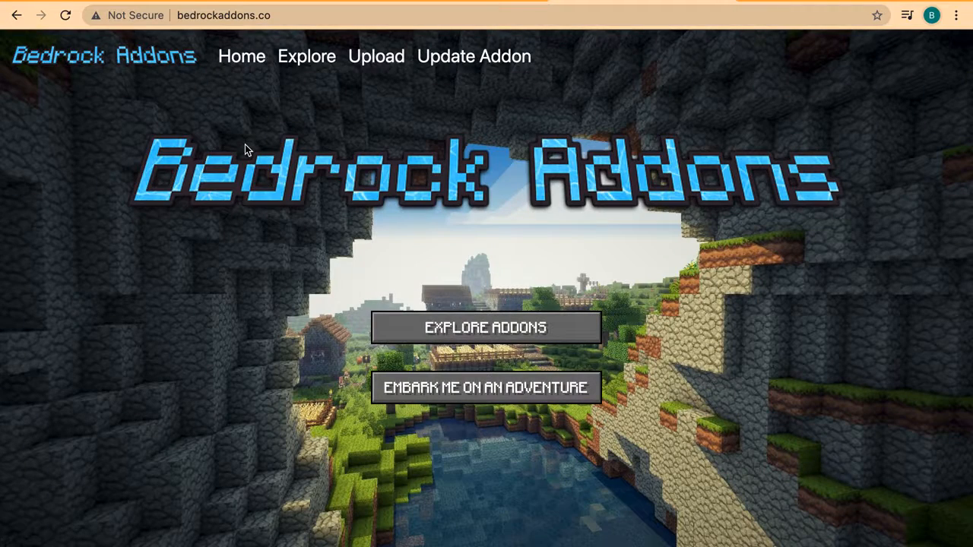
# Browse the addons listed by popularity, scrolling past Cosmos and Burning Isles.
pyautogui.click(507, 331)
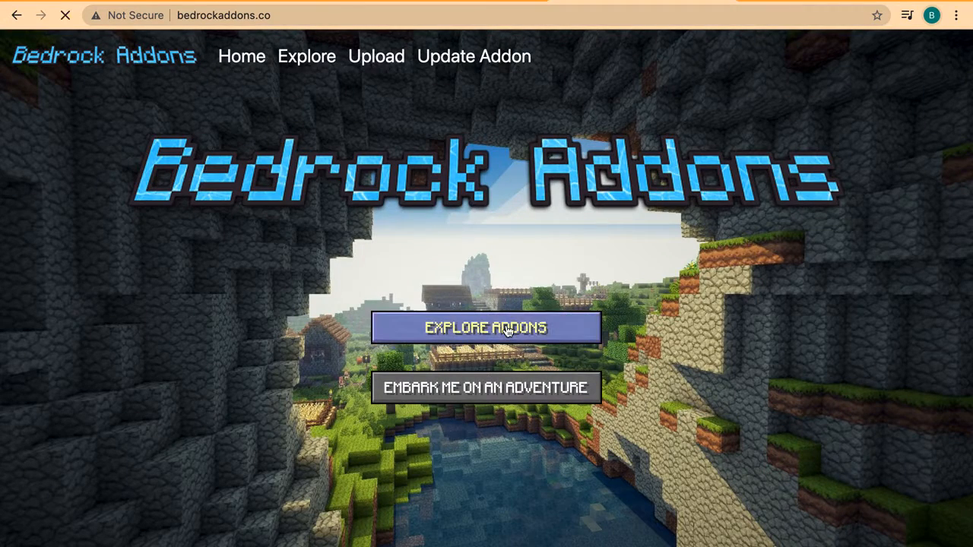
pyautogui.scroll(-2, 508, 331)
pyautogui.scroll(-1, 508, 331)
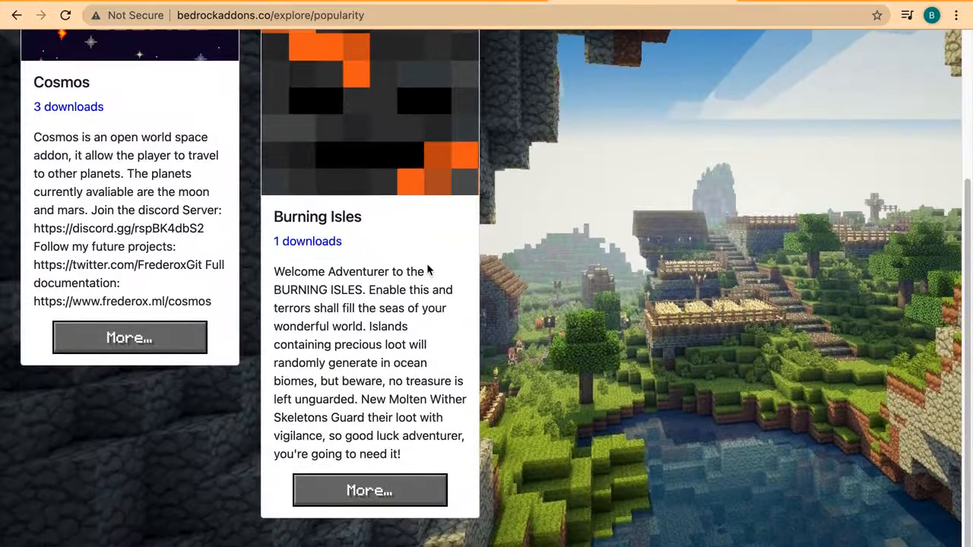
pyautogui.scroll(3, 427, 269)
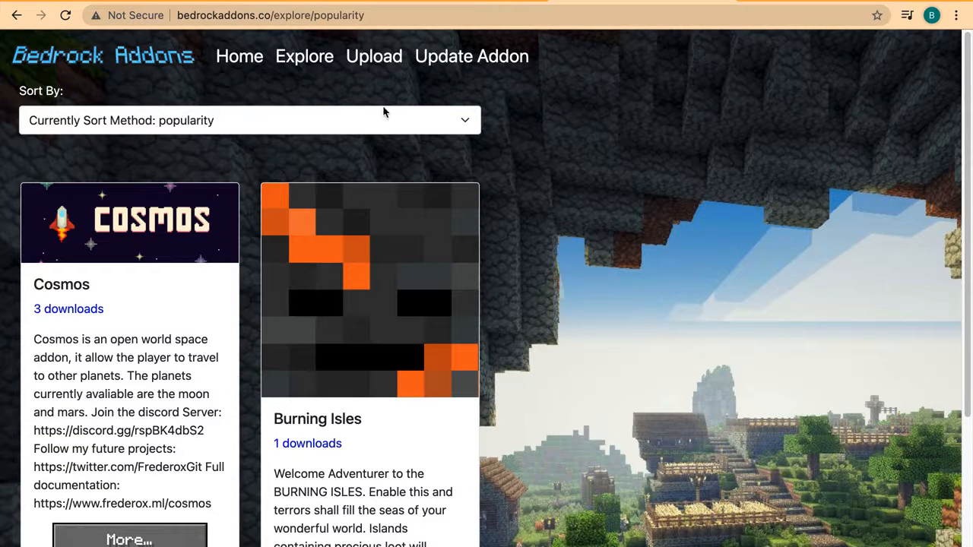
# Start a new upload with addon name 'Wandering Sea Traders' and version 1.0.
pyautogui.click(376, 64)
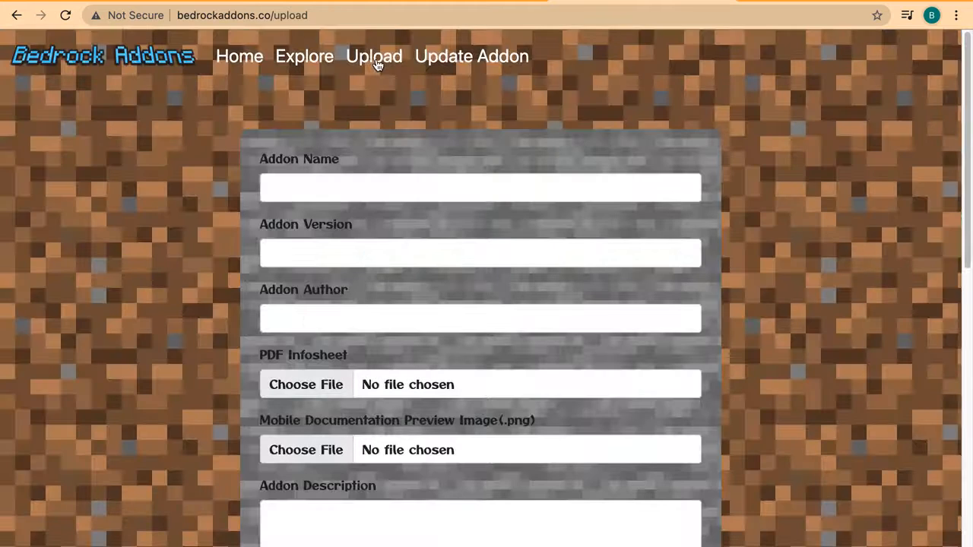
pyautogui.scroll(-3, 332, 307)
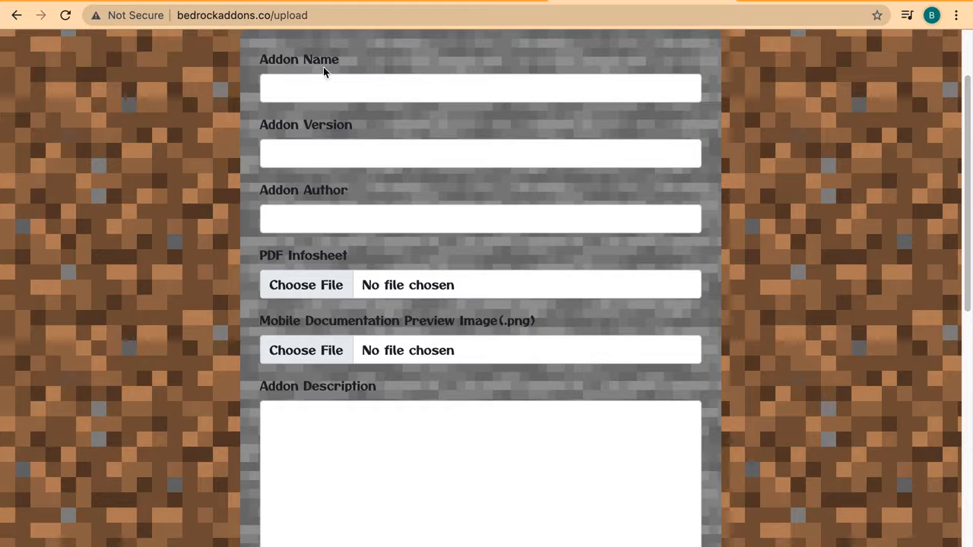
pyautogui.click(322, 95)
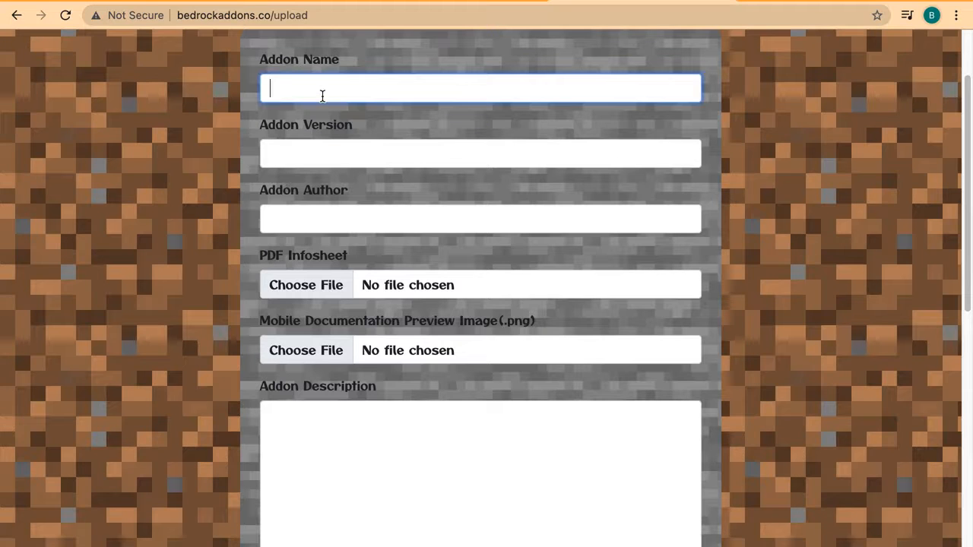
pyautogui.write('Wandering Sea Traders')
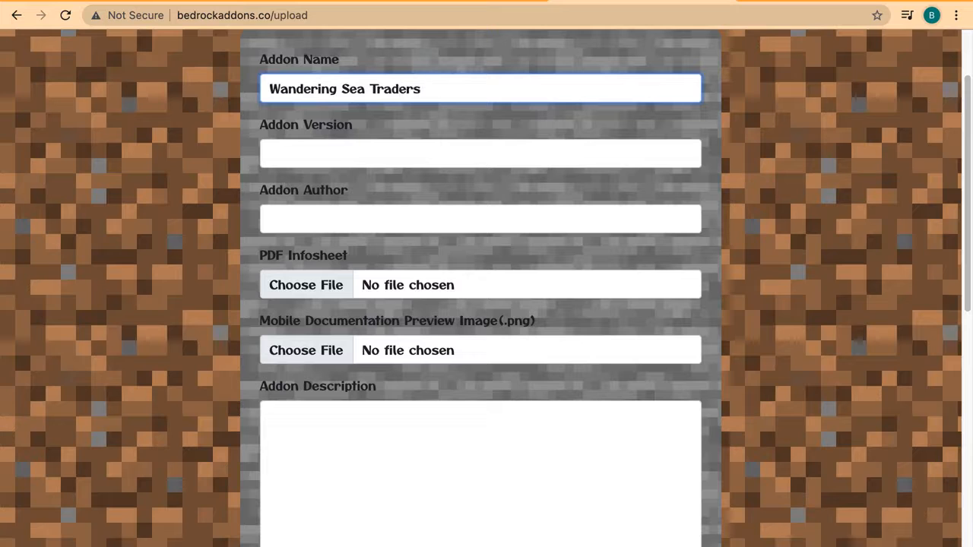
pyautogui.click(327, 162)
pyautogui.write('1.0')
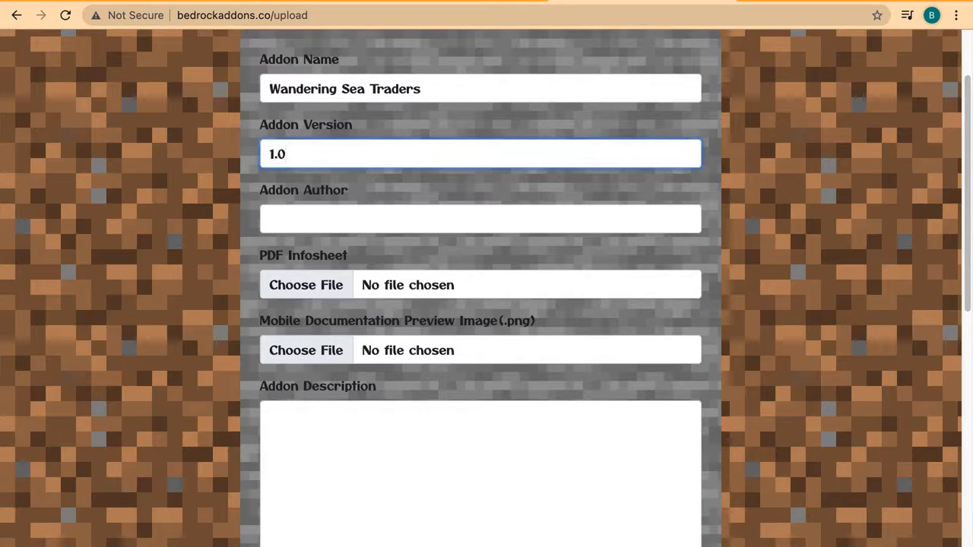
# Enter 'Bedrock Addons Exclusive' as the author, correcting a typo.
pyautogui.click(341, 210)
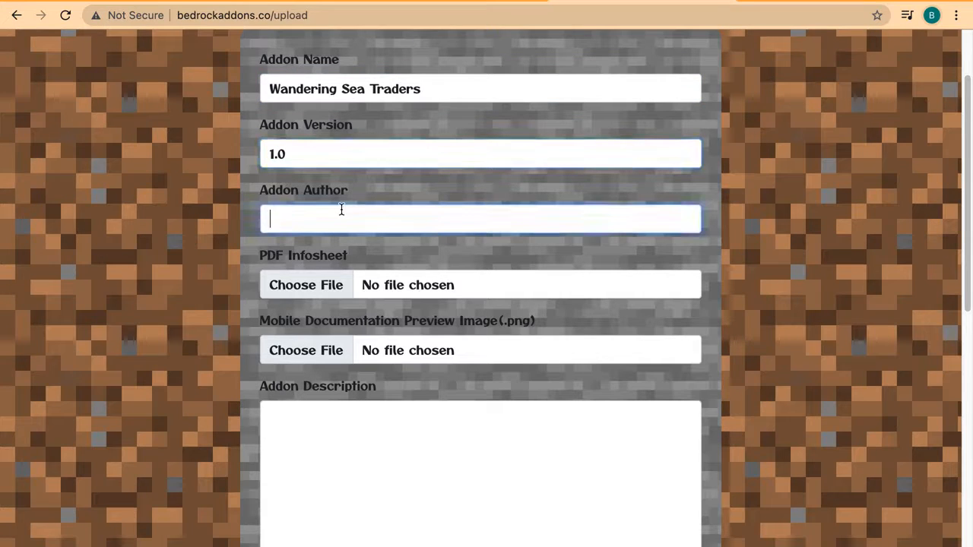
pyautogui.write('Bedrick')
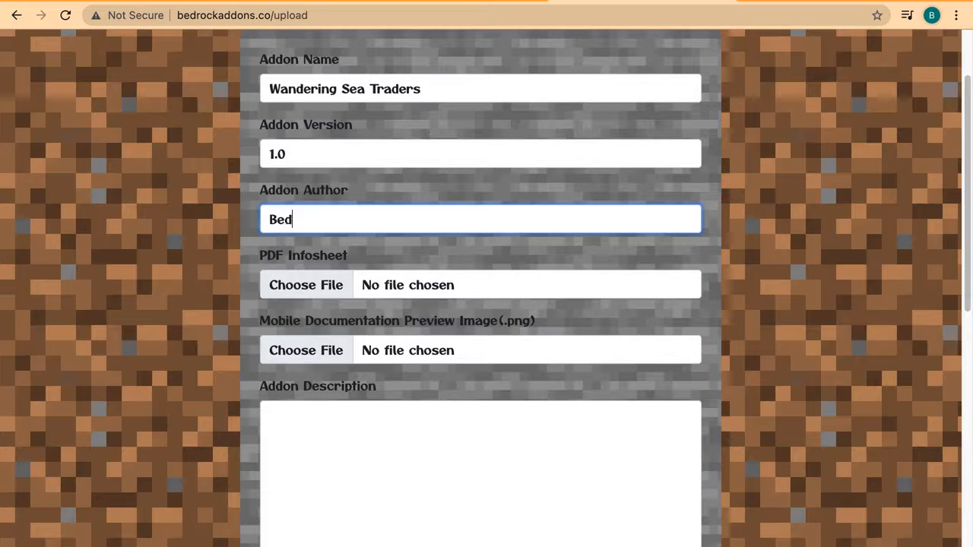
pyautogui.press('BackSpace')
pyautogui.press('BackSpace')
pyautogui.press('BackSpace')
pyautogui.write('ock Addons Exclusive')
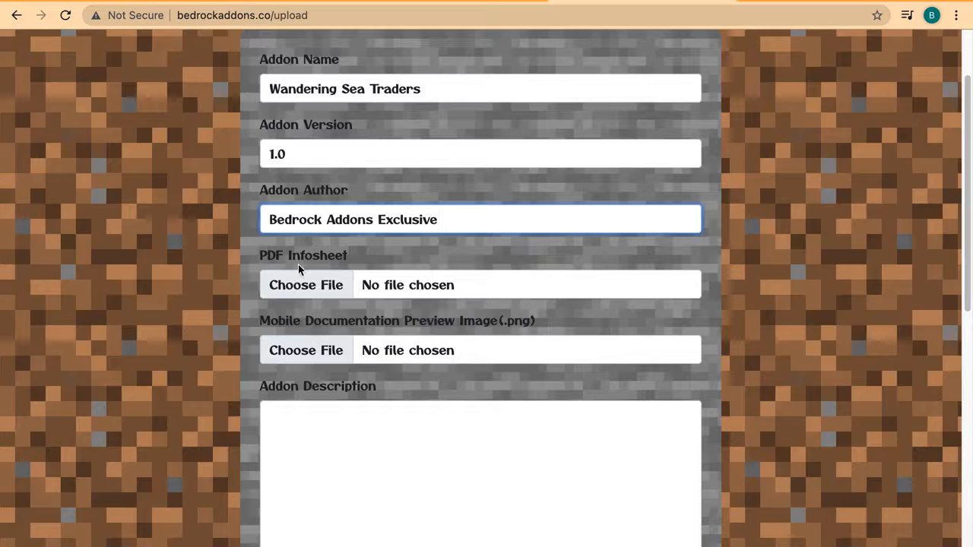
pyautogui.click(164, 245)
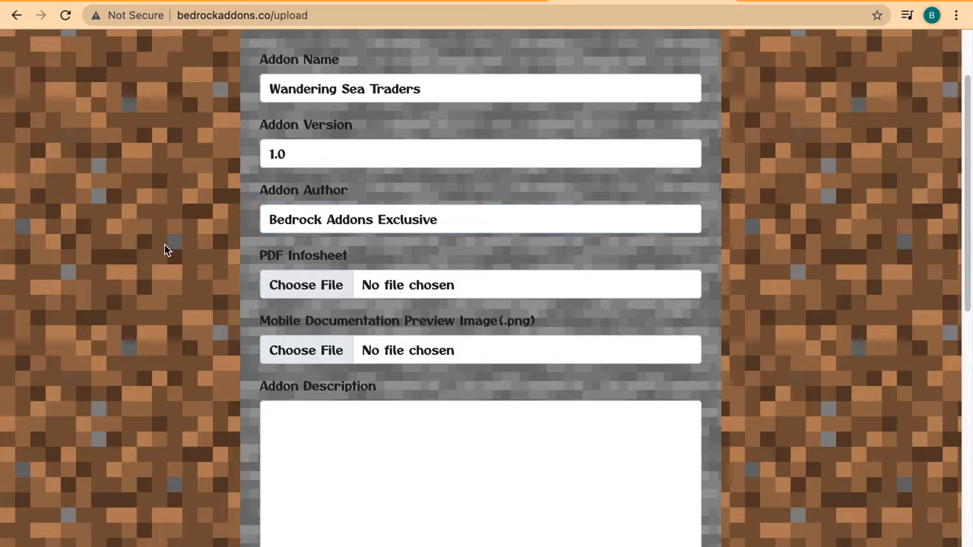
pyautogui.click(487, 1)
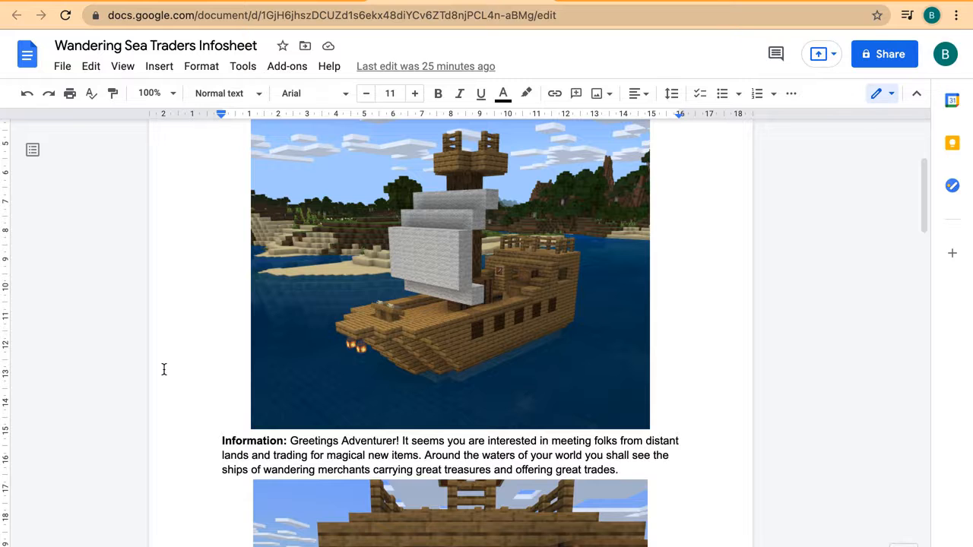
# Download the Wandering Sea Traders Infosheet as a PDF document (.pdf).
pyautogui.scroll(3, 163, 369)
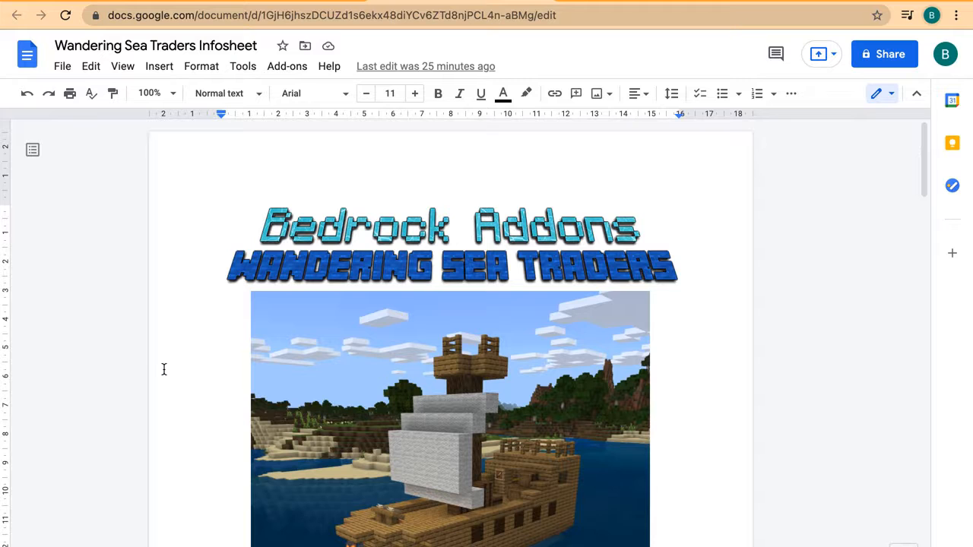
pyautogui.click(65, 70)
pyautogui.moveTo(174, 245)
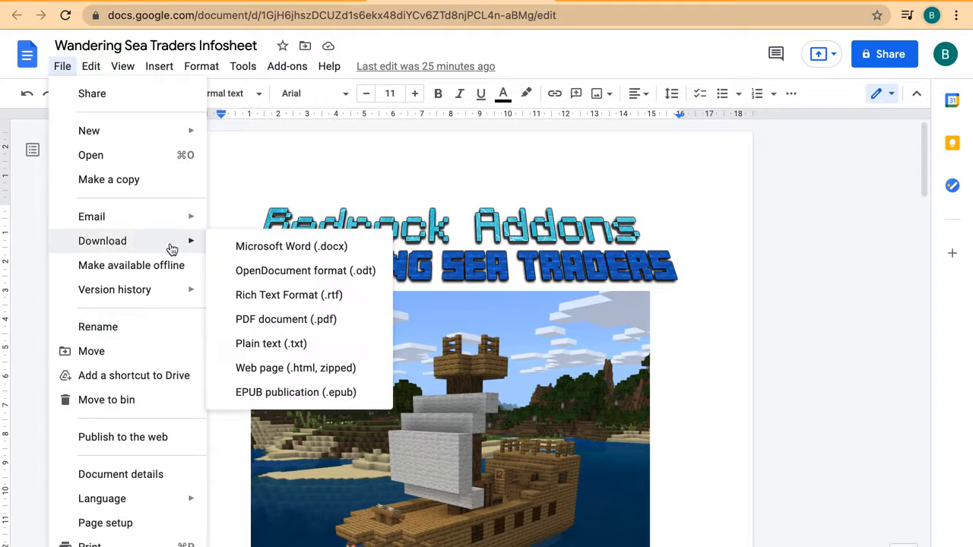
pyautogui.click(317, 319)
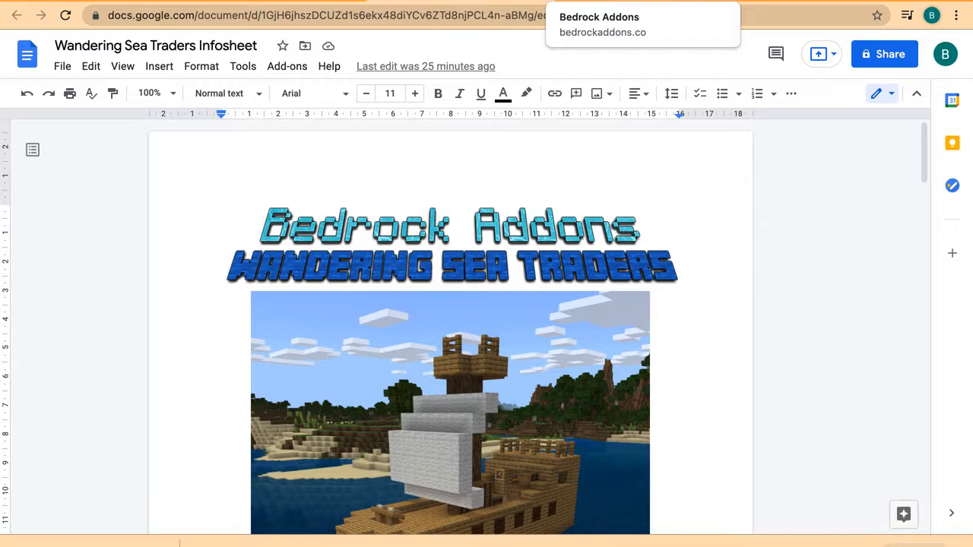
pyautogui.scroll(-5, 693, 219)
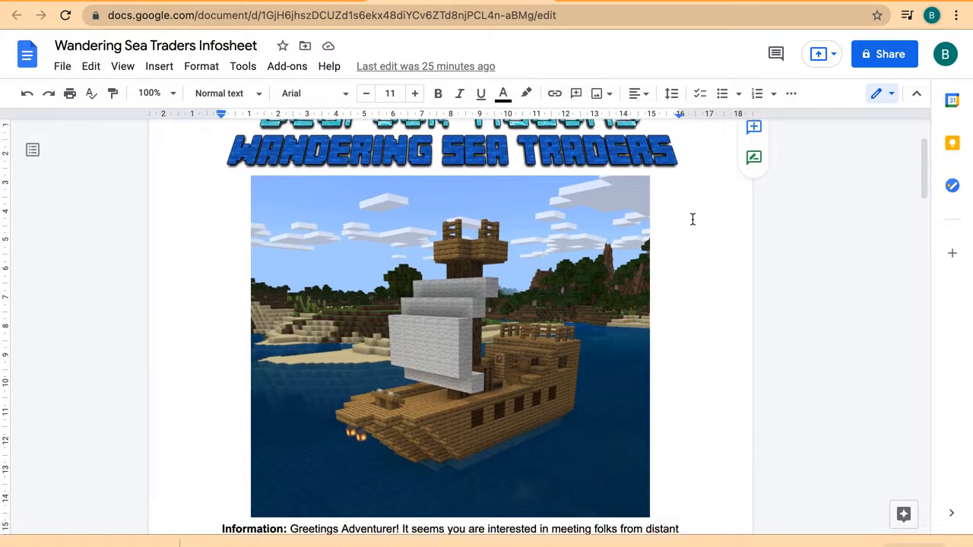
pyautogui.scroll(-10, 692, 219)
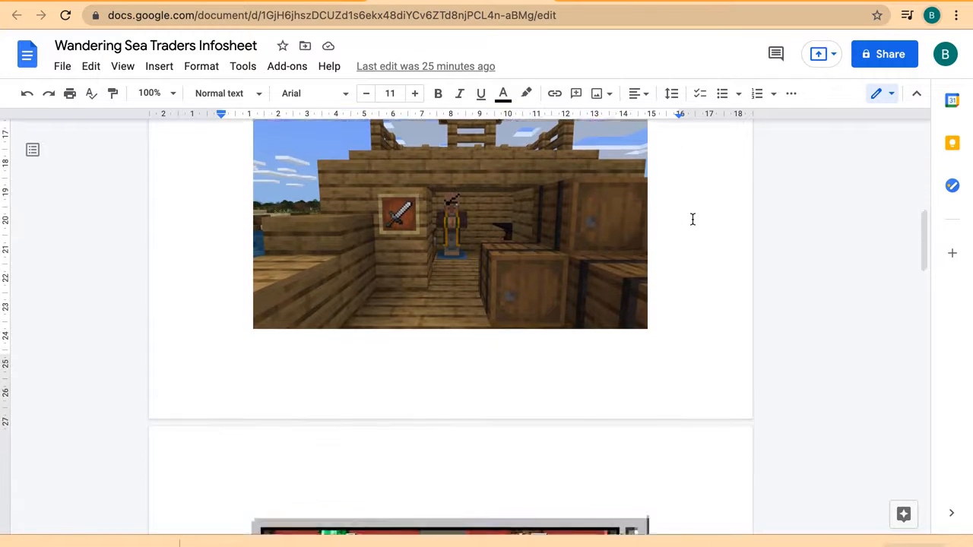
pyautogui.scroll(-5, 692, 219)
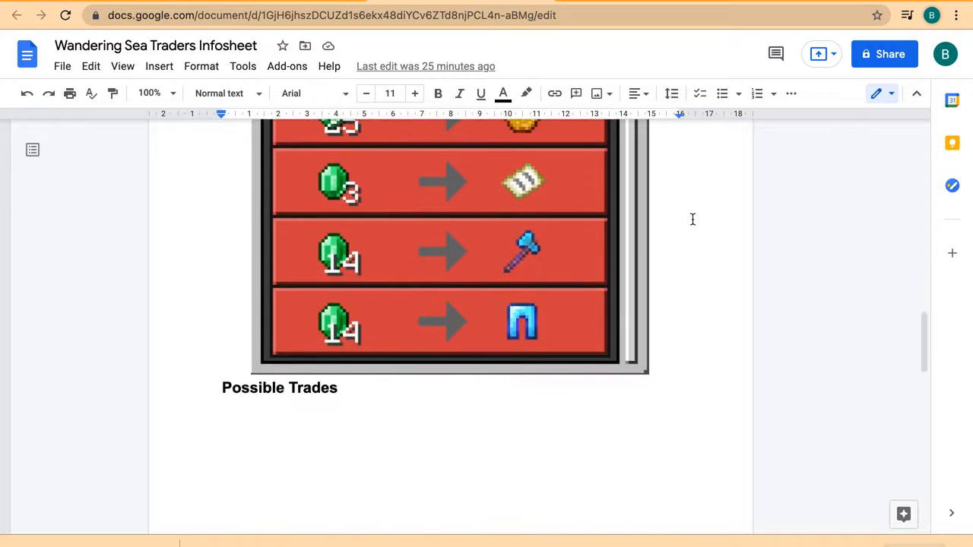
pyautogui.click(660, 1)
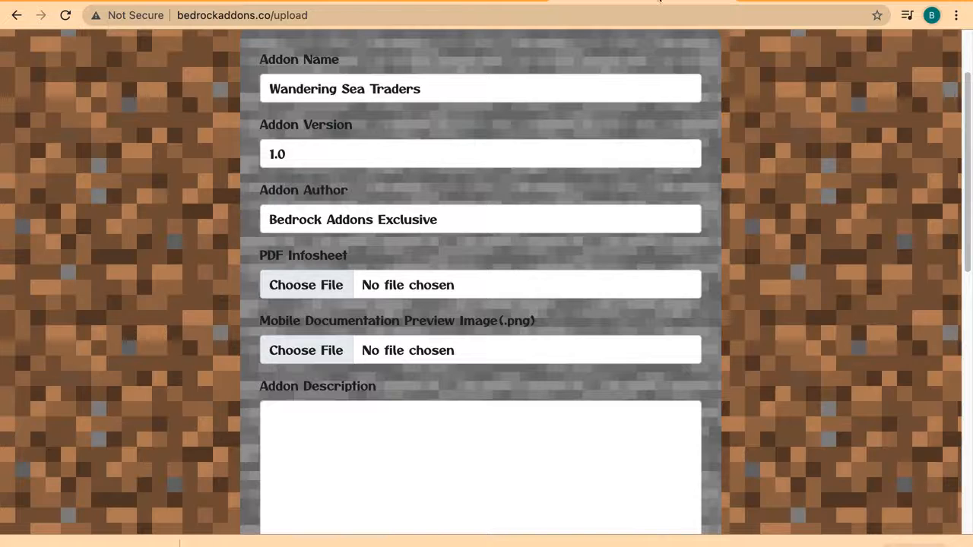
# Attach 'Wandering Sea Traders Infosheet (1).pdf' from Downloads as the PDF infosheet.
pyautogui.click(303, 284)
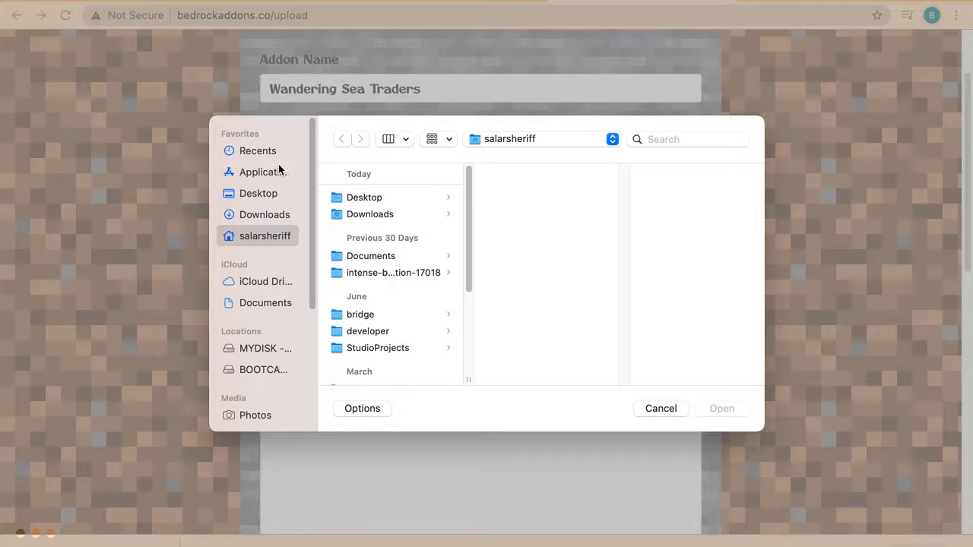
pyautogui.click(266, 216)
pyautogui.click(386, 198)
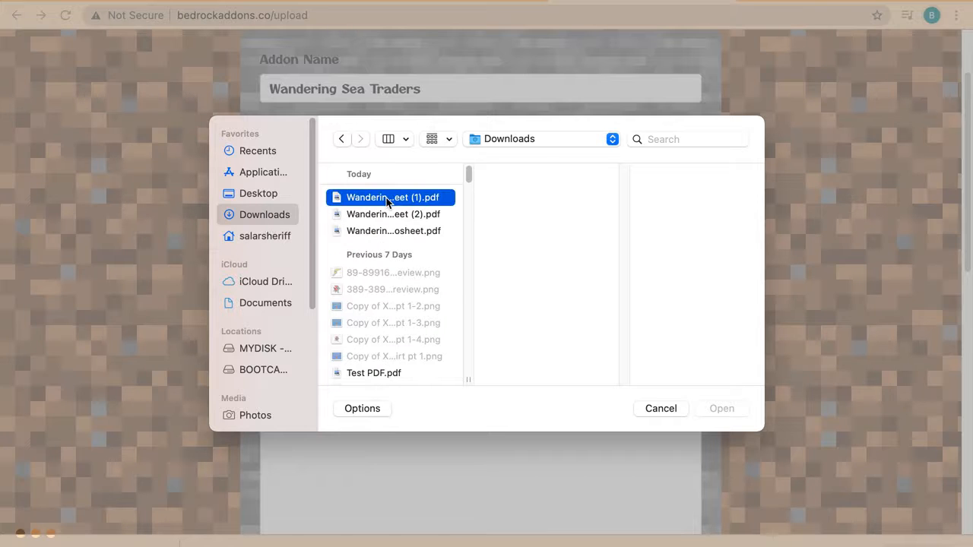
pyautogui.click(722, 410)
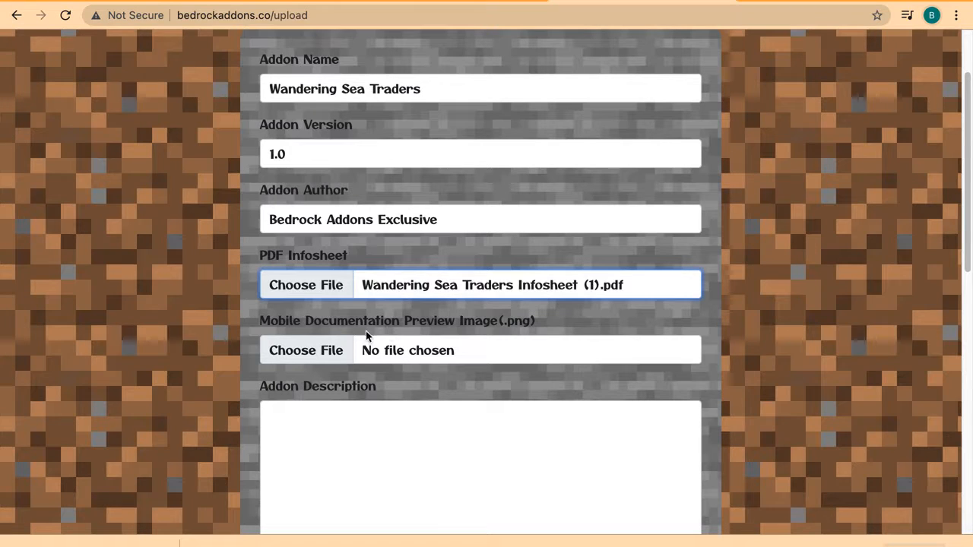
# Attach pack_icon.png from the Desktop as the mobile documentation preview image.
pyautogui.click(301, 350)
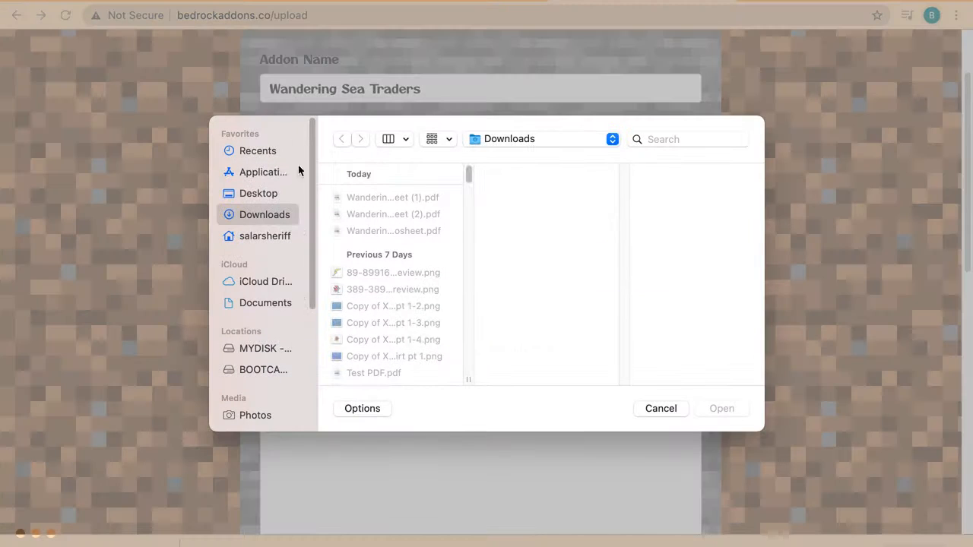
pyautogui.click(260, 195)
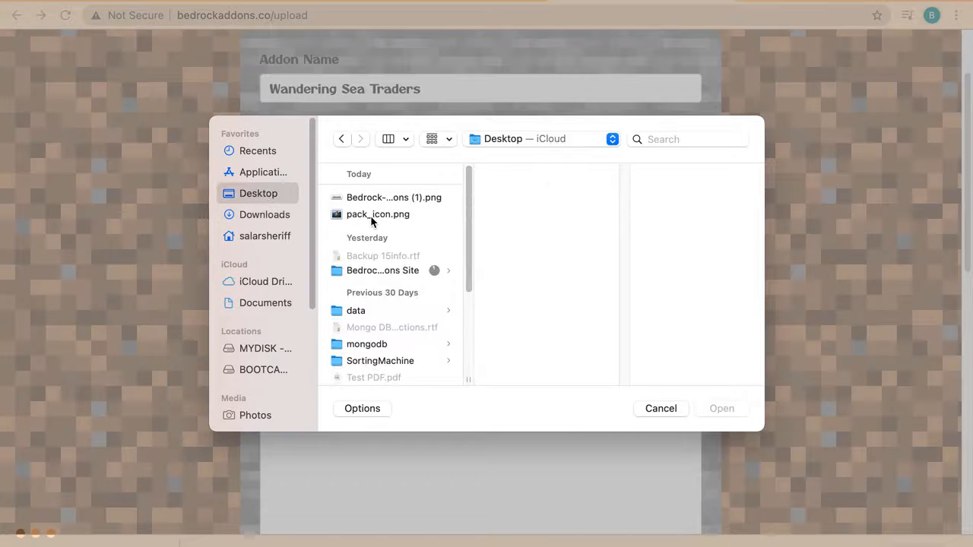
pyautogui.click(372, 215)
pyautogui.click(722, 409)
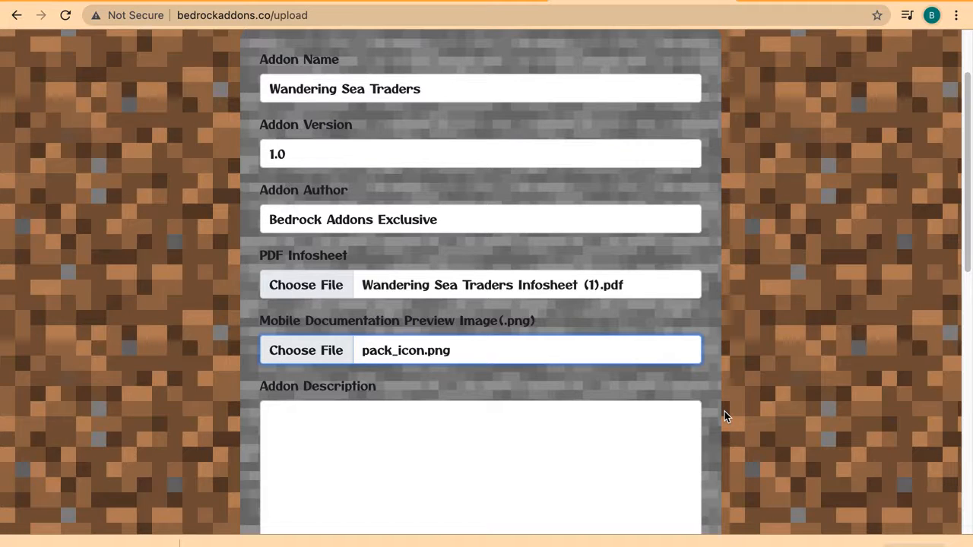
# Paste the infosheet's 'Greetings Adventurer!' paragraph into the Addon Description.
pyautogui.scroll(-3, 413, 405)
pyautogui.click(415, 393)
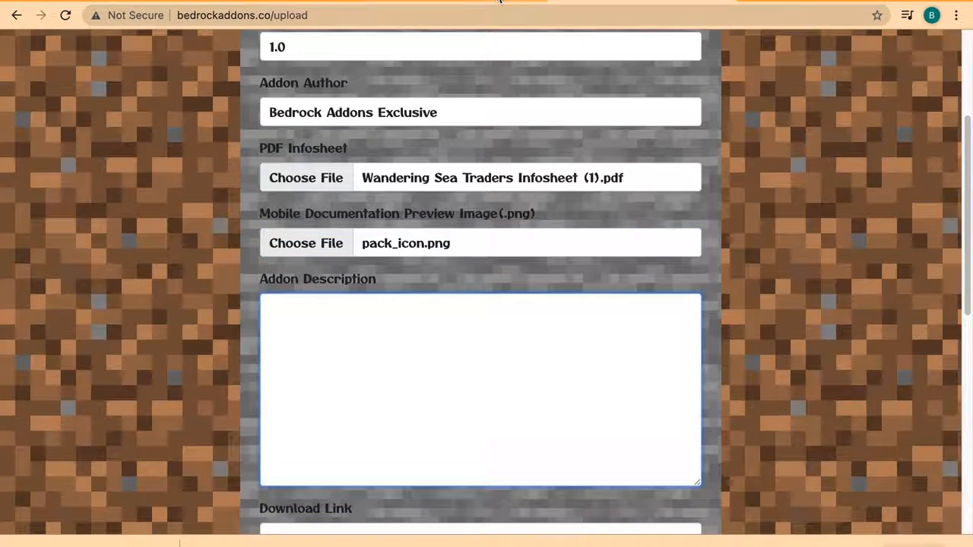
pyautogui.click(499, 3)
pyautogui.scroll(10, 397, 252)
pyautogui.scroll(-3, 398, 253)
pyautogui.moveTo(620, 359); pyautogui.dragTo(547, 359)
pyautogui.moveTo(343, 364); pyautogui.dragTo(293, 483)
pyautogui.hotkey('ctrl', 'c')
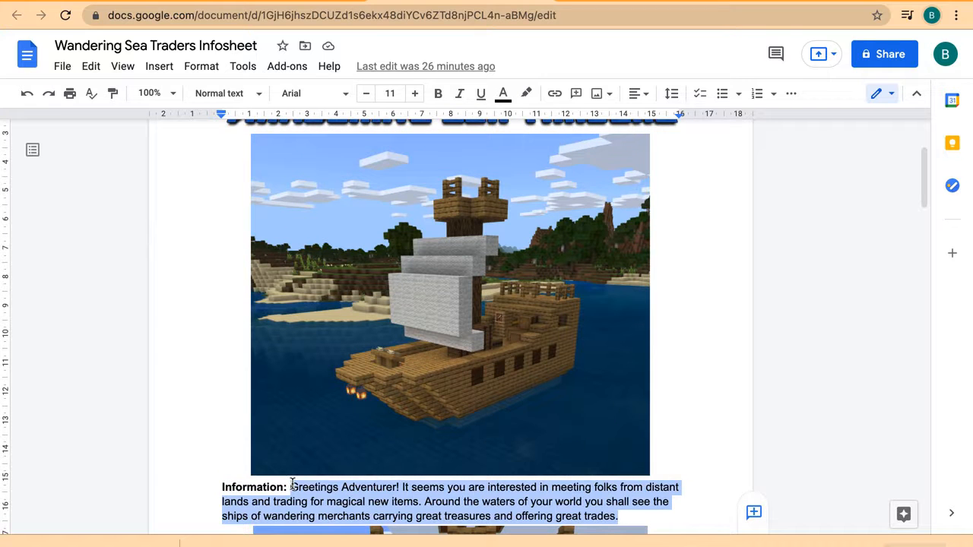
pyautogui.click(194, 443)
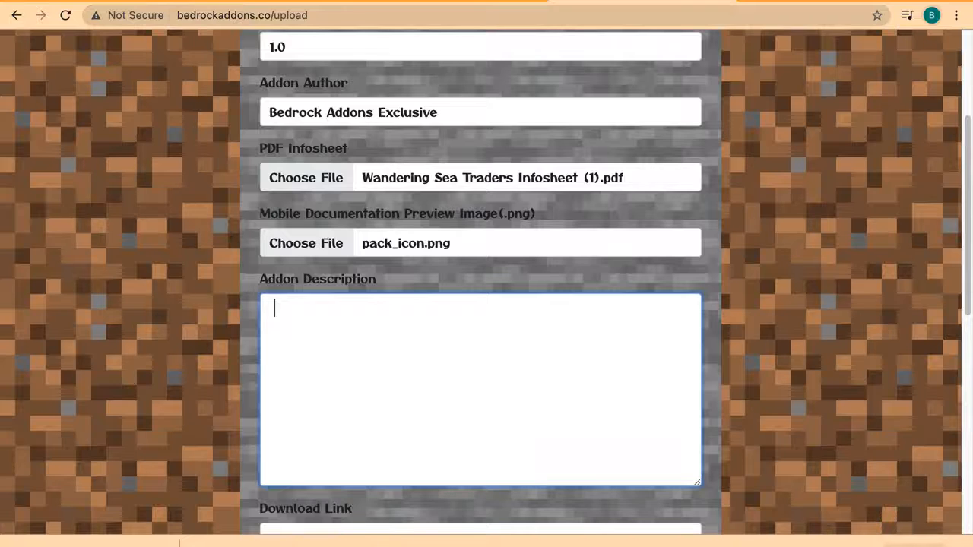
pyautogui.hotkey('ctrl', 'v')
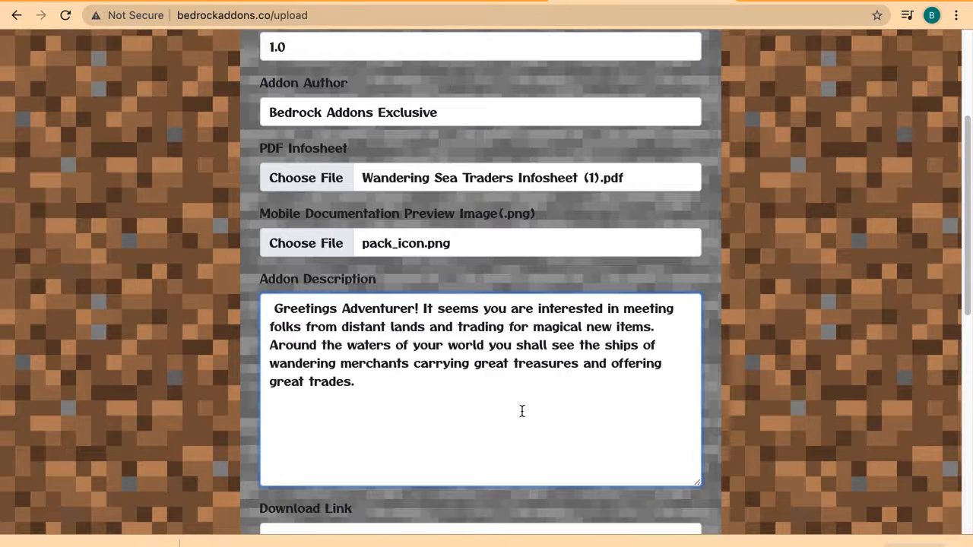
# Remove the leading space before 'Greetings' and select the Download Link field.
pyautogui.click(278, 307)
pyautogui.press('BackSpace')
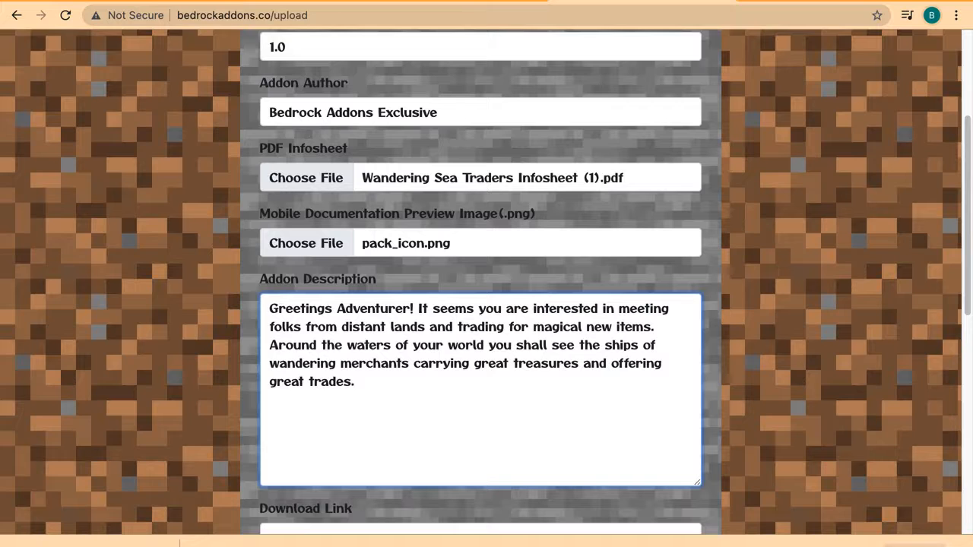
pyautogui.scroll(-3, 871, 374)
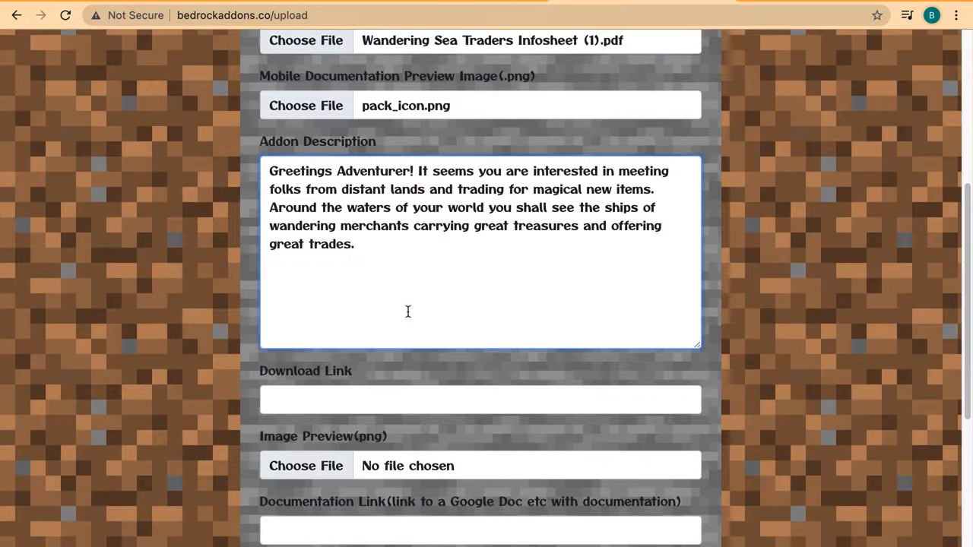
pyautogui.click(363, 410)
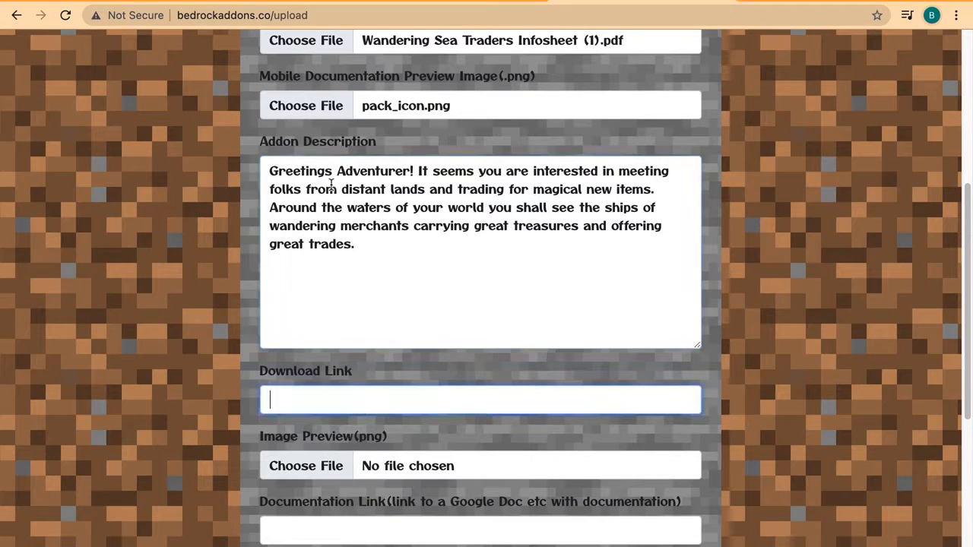
pyautogui.click(291, 3)
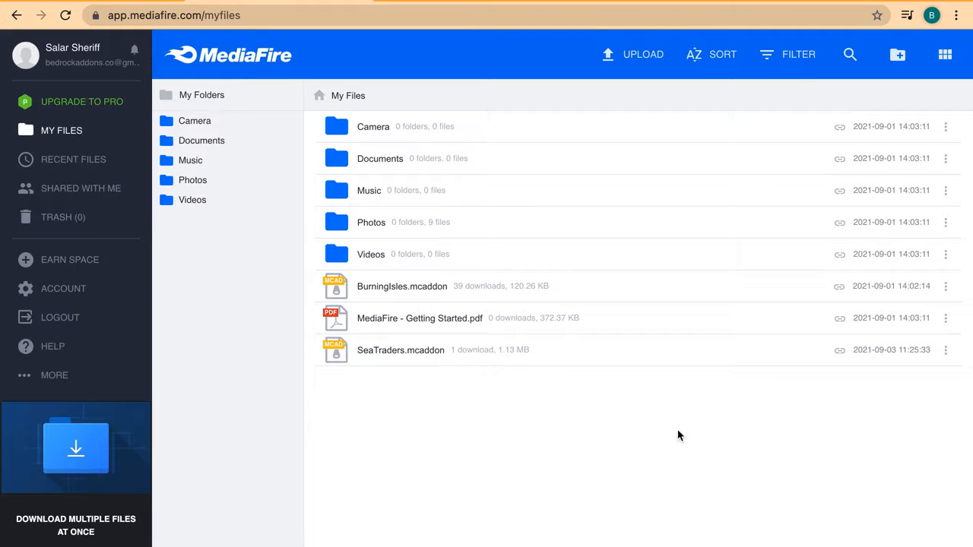
# Copy the SeaTraders.mcaddon share link and confirm it loads its 1.13MB download page.
pyautogui.click(944, 354)
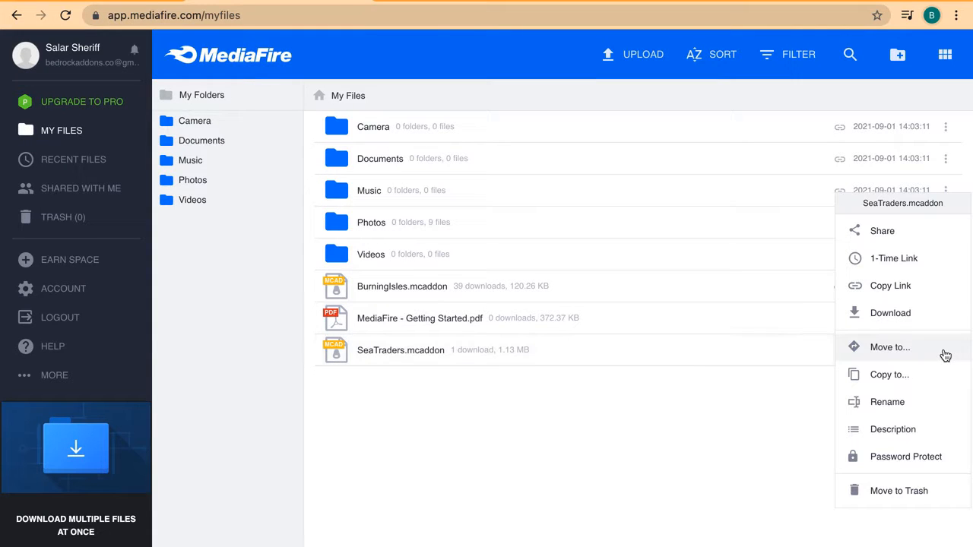
pyautogui.click(912, 292)
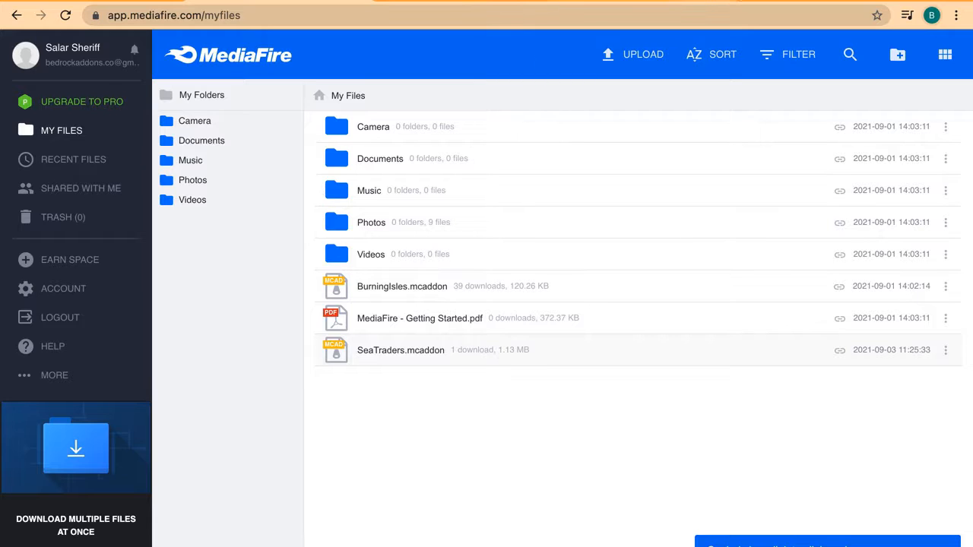
pyautogui.click(748, 1)
pyautogui.hotkey('ctrl', 'v')
pyautogui.press('Return')
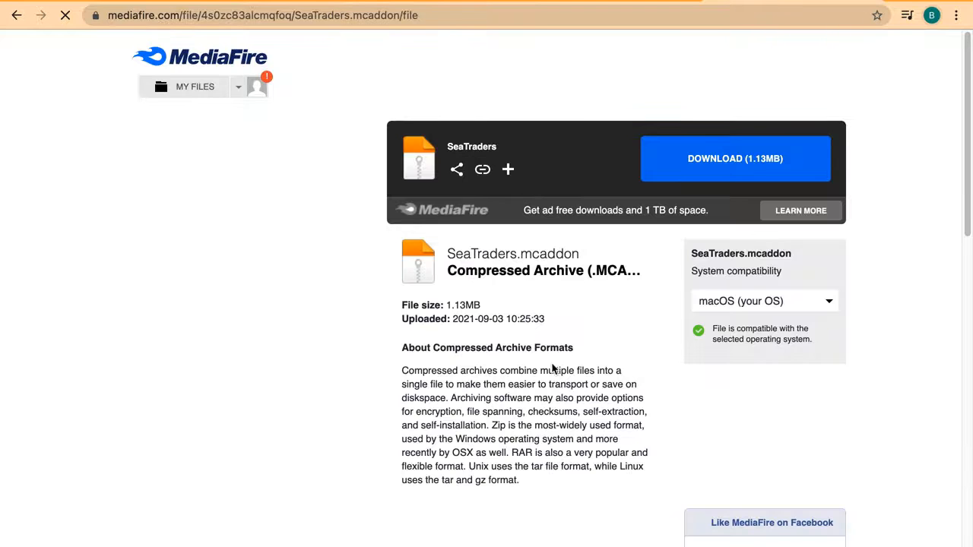
pyautogui.click(627, 1)
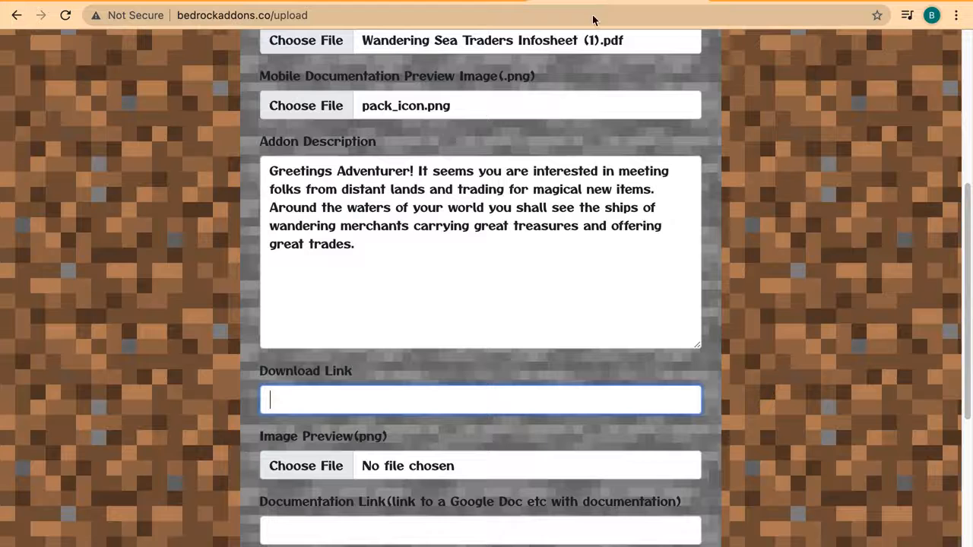
# Paste the MediaFire SeaTraders link into Download Link and set pack_icon.png as image preview.
pyautogui.hotkey('ctrl', 'v')
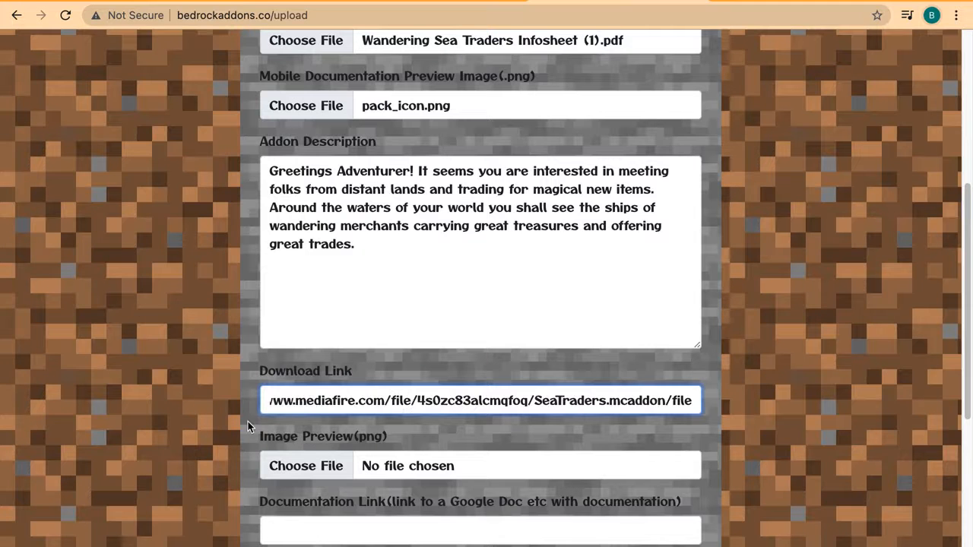
pyautogui.click(218, 415)
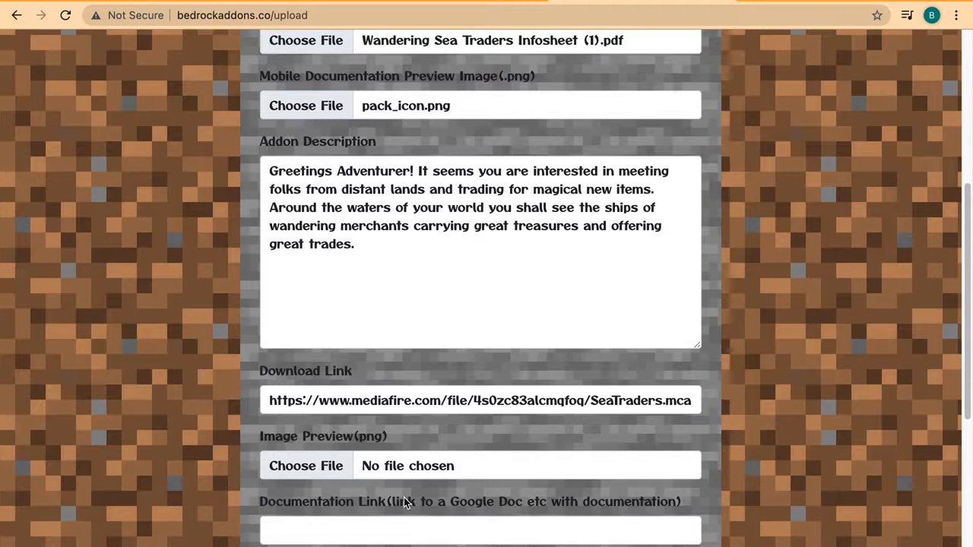
pyautogui.click(319, 464)
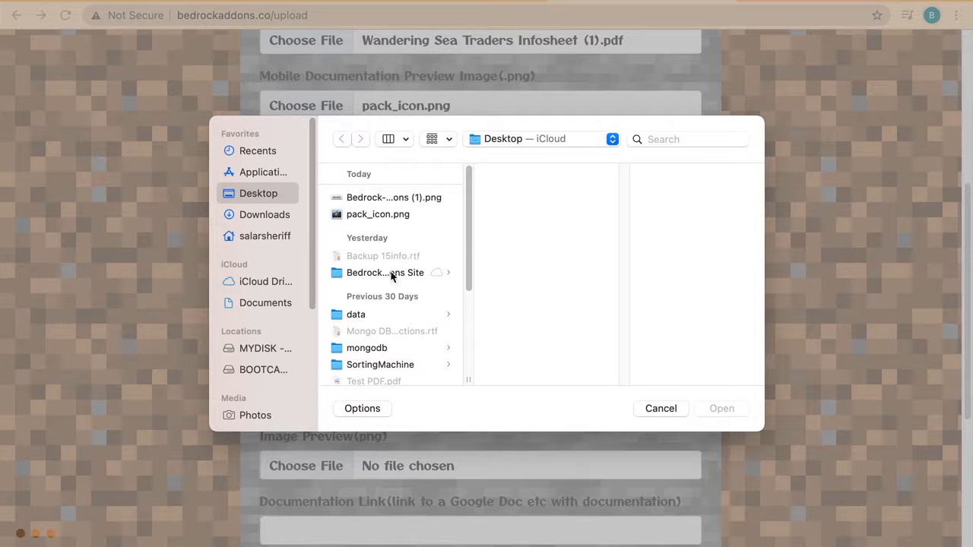
pyautogui.scroll(-1, 377, 301)
pyautogui.click(388, 201)
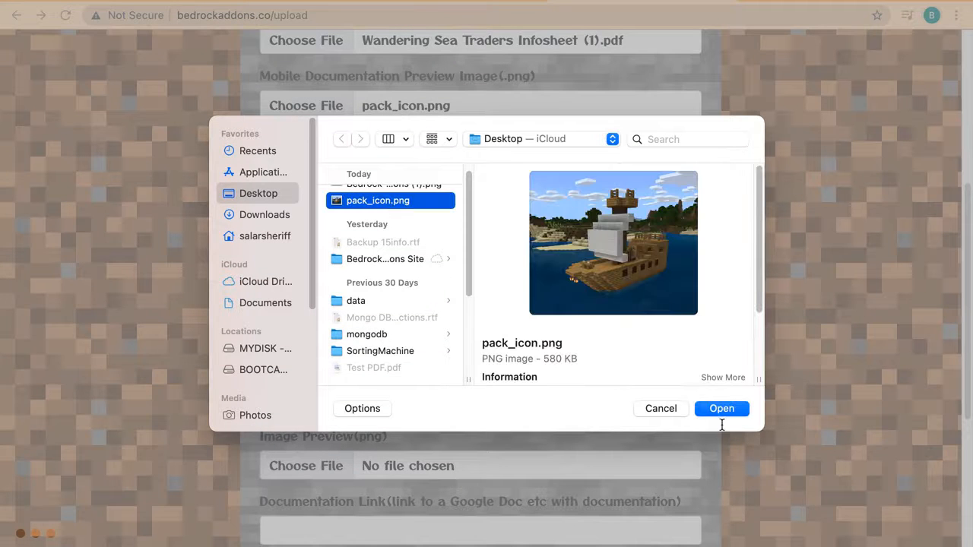
pyautogui.click(721, 409)
# Select the Documentation Link field, ready for the infosheet's share link.
pyautogui.scroll(3, 610, 330)
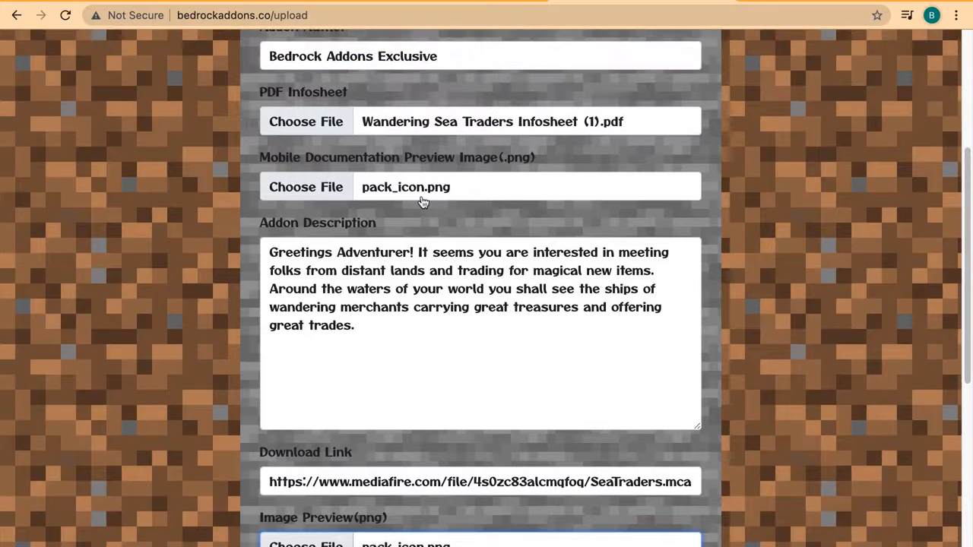
pyautogui.scroll(-5, 443, 324)
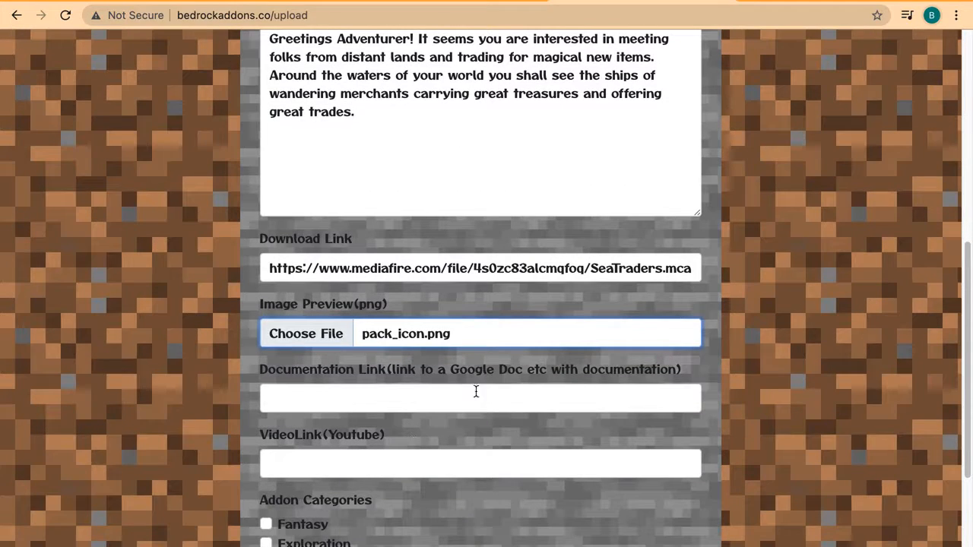
pyautogui.click(406, 398)
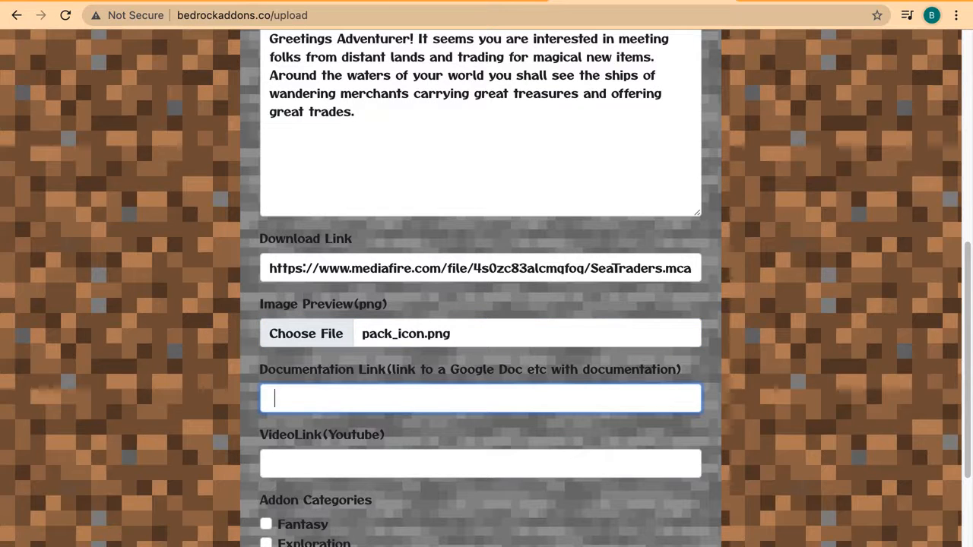
pyautogui.click(459, 1)
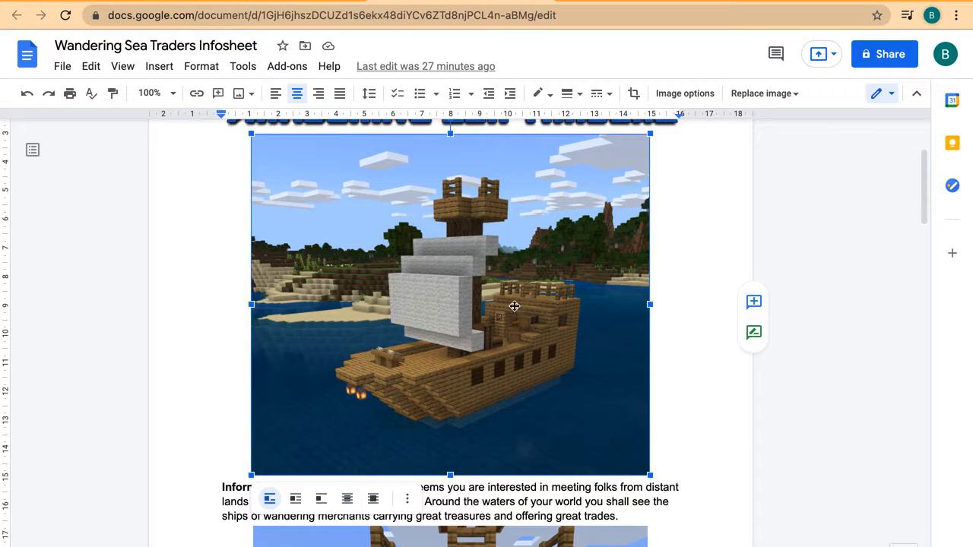
# Make the infosheet viewable by anyone with the link and copy that link.
pyautogui.click(786, 237)
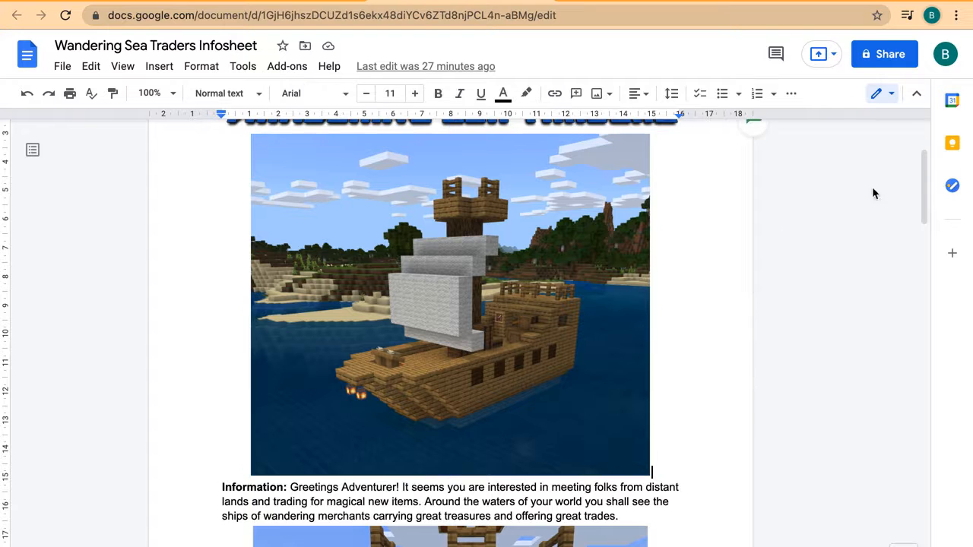
pyautogui.click(884, 60)
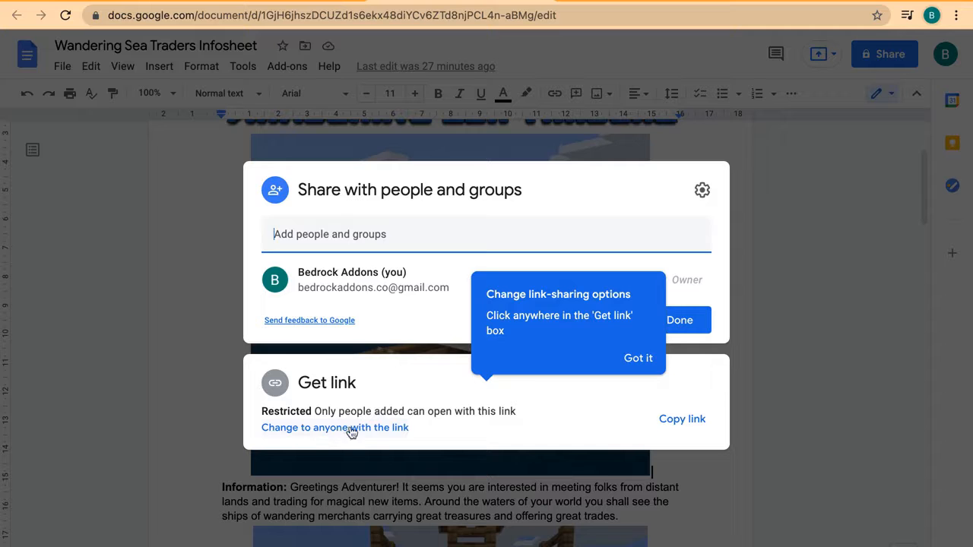
pyautogui.click(396, 430)
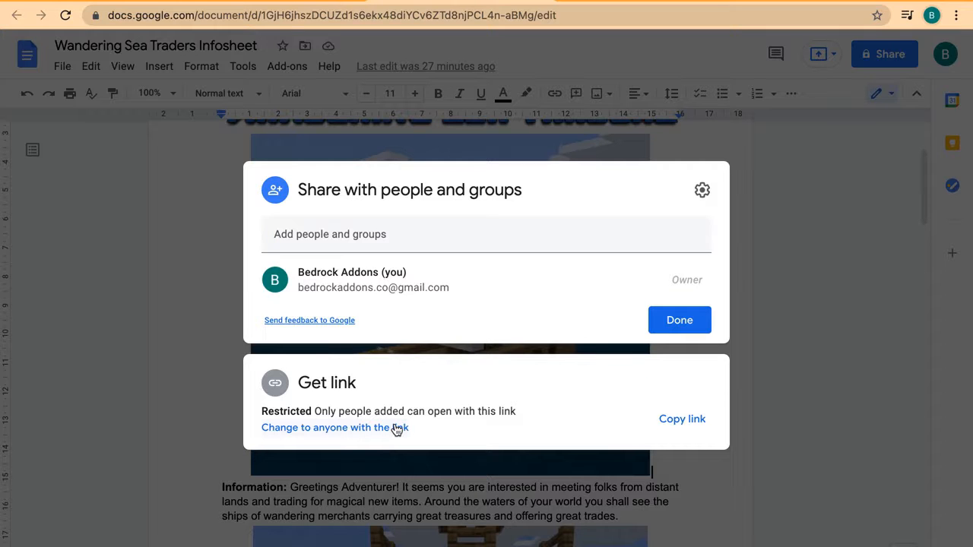
pyautogui.click(394, 430)
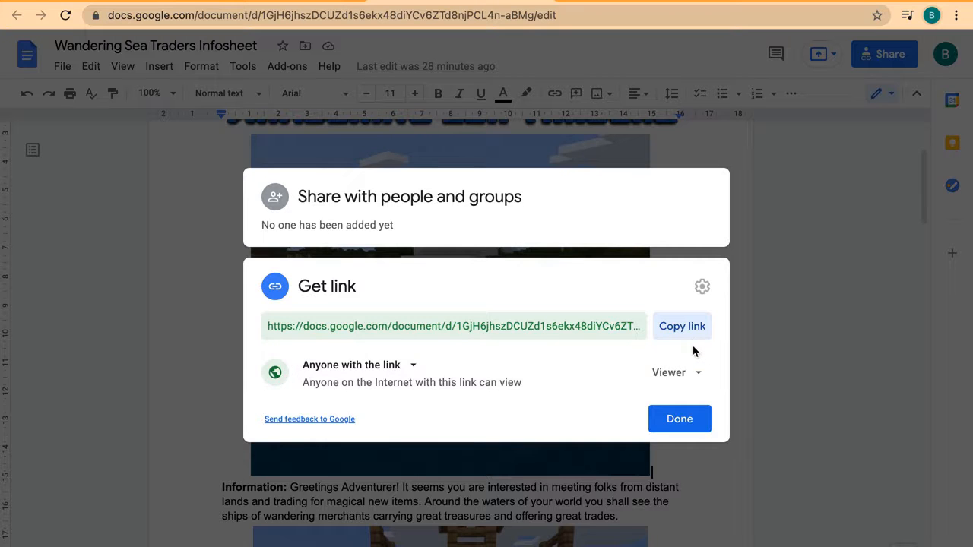
pyautogui.click(677, 327)
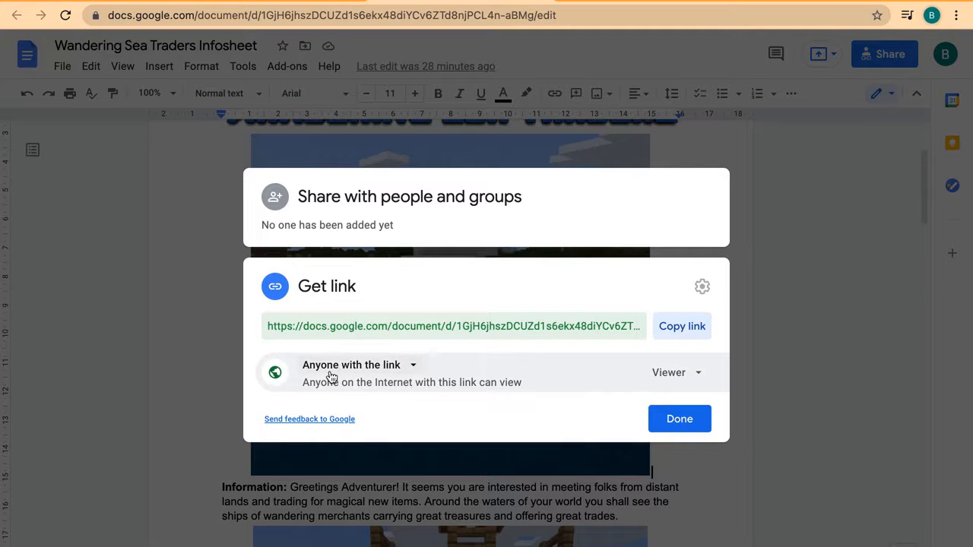
pyautogui.click(679, 424)
pyautogui.click(608, 2)
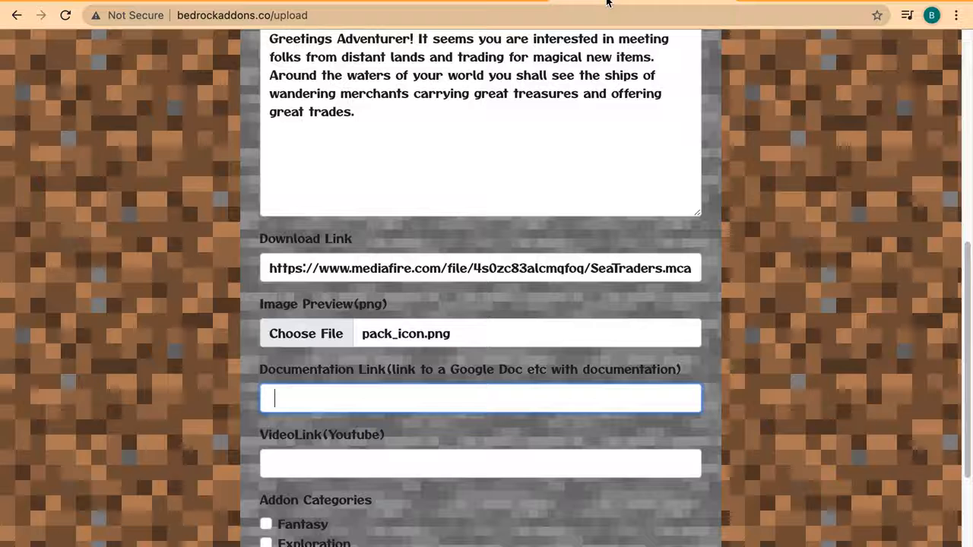
# Paste the Google Docs infosheet URL into the Documentation Link field.
pyautogui.hotkey('ctrl', 'v')
pyautogui.click(230, 418)
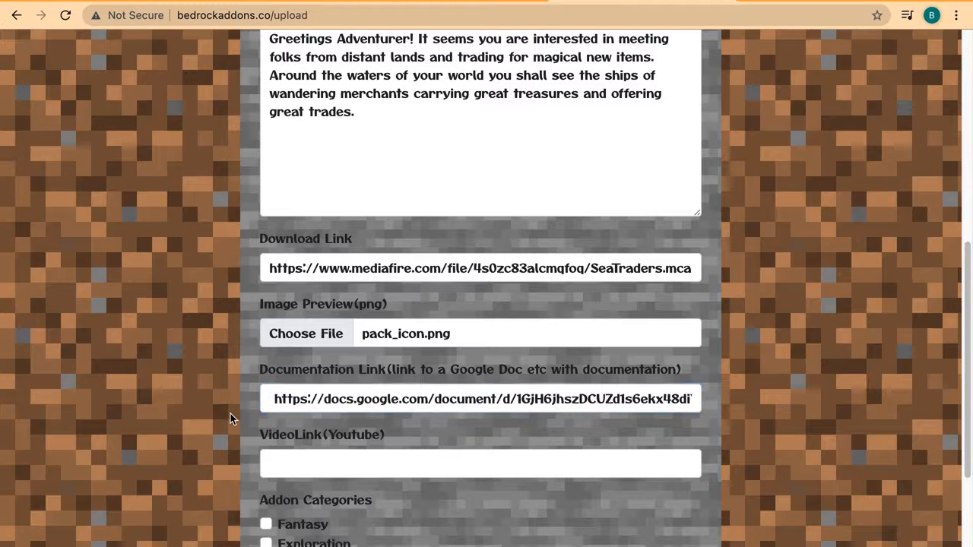
pyautogui.scroll(-1, 231, 413)
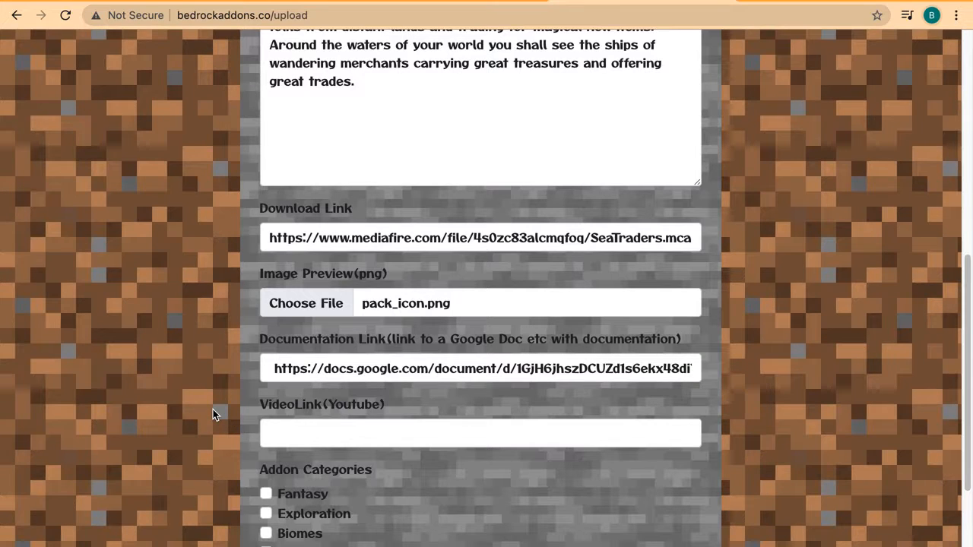
pyautogui.scroll(-3, 213, 413)
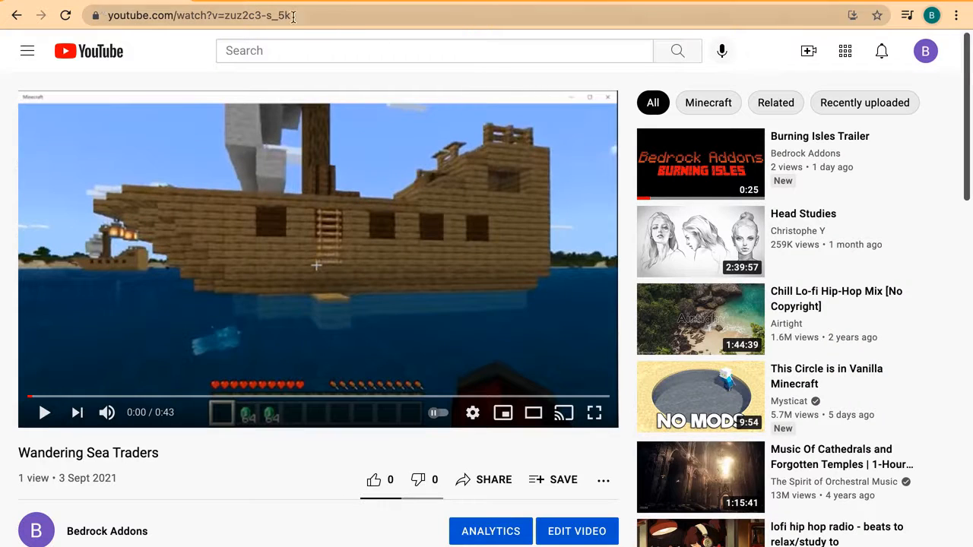
# Copy the Wandering Sea Traders video's full YouTube watch URL from the address bar.
pyautogui.click(292, 15)
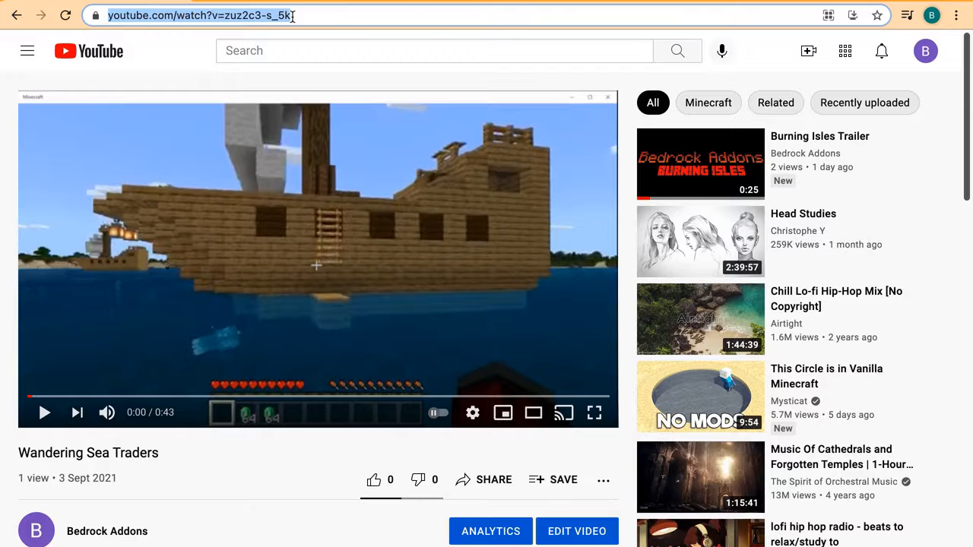
pyautogui.click(174, 15)
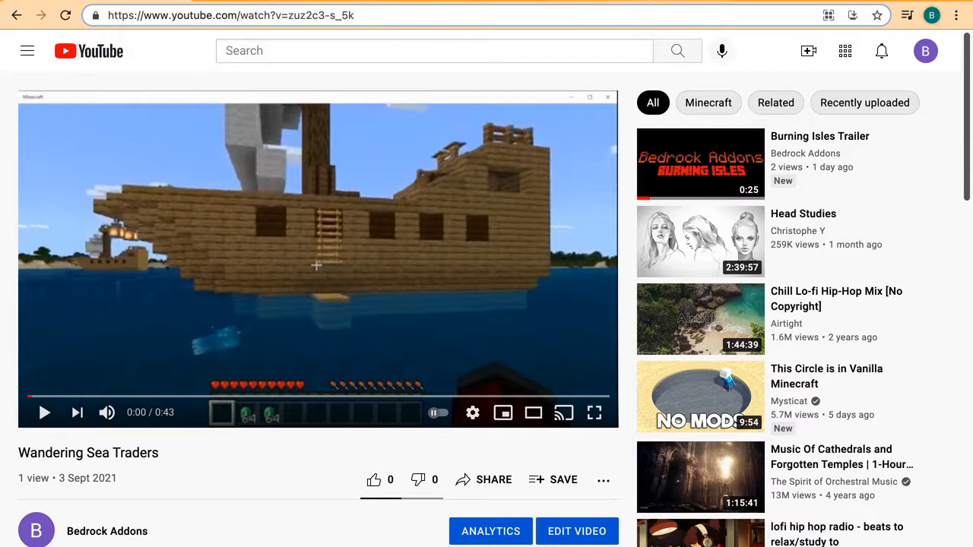
pyautogui.hotkey('ctrl', 'Tab')
# Paste the YouTube link into VideoLink and delete its leading space.
pyautogui.click(375, 346)
pyautogui.hotkey('ctrl', 'v')
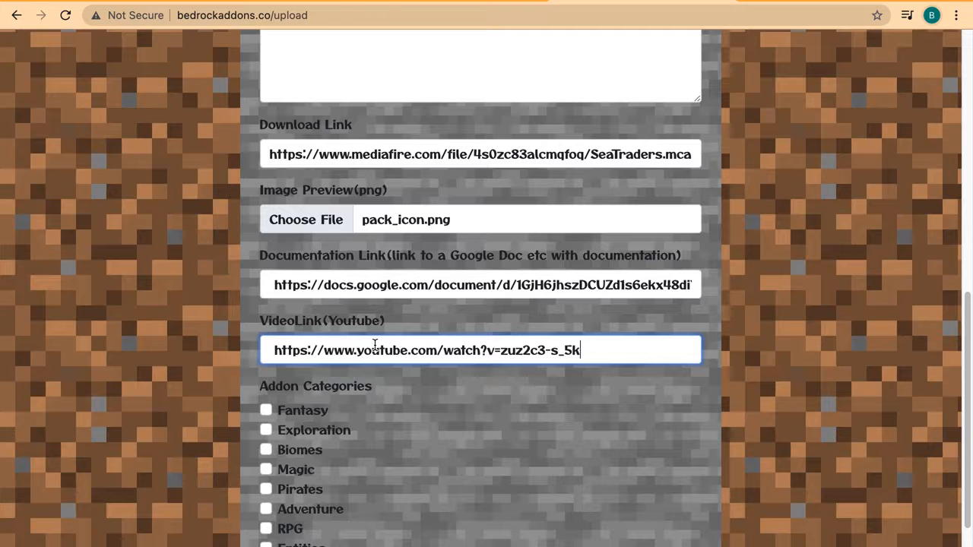
pyautogui.click(275, 350)
pyautogui.press('BackSpace')
pyautogui.click(140, 395)
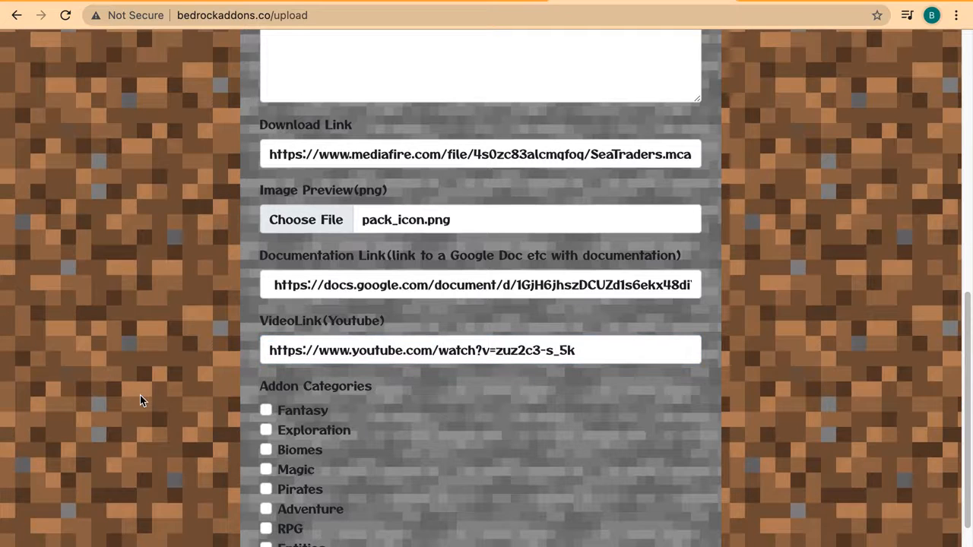
# Review the Exploration, Pirates, Adventure and Entities categories, then go to the Editor's Key field.
pyautogui.scroll(-1, 140, 395)
pyautogui.scroll(-1, 167, 406)
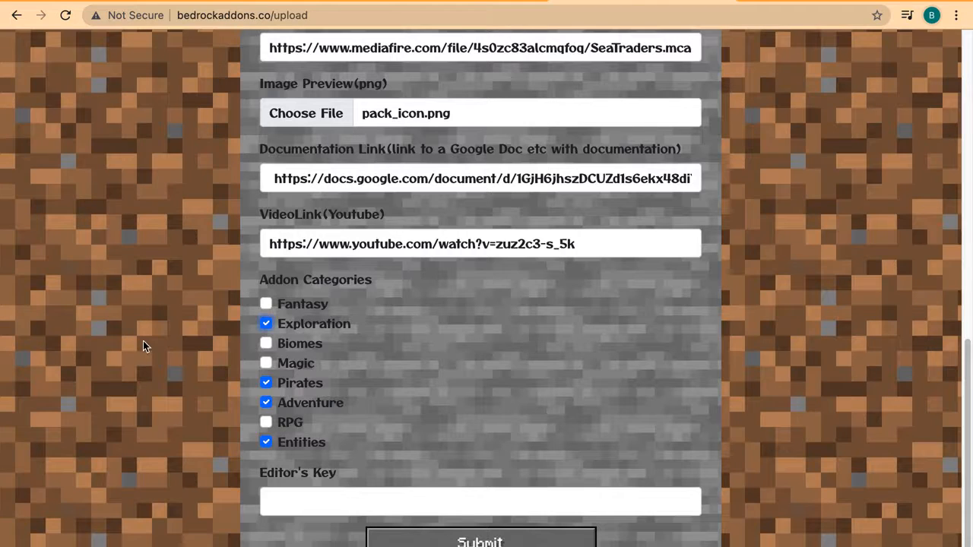
pyautogui.scroll(10, 143, 346)
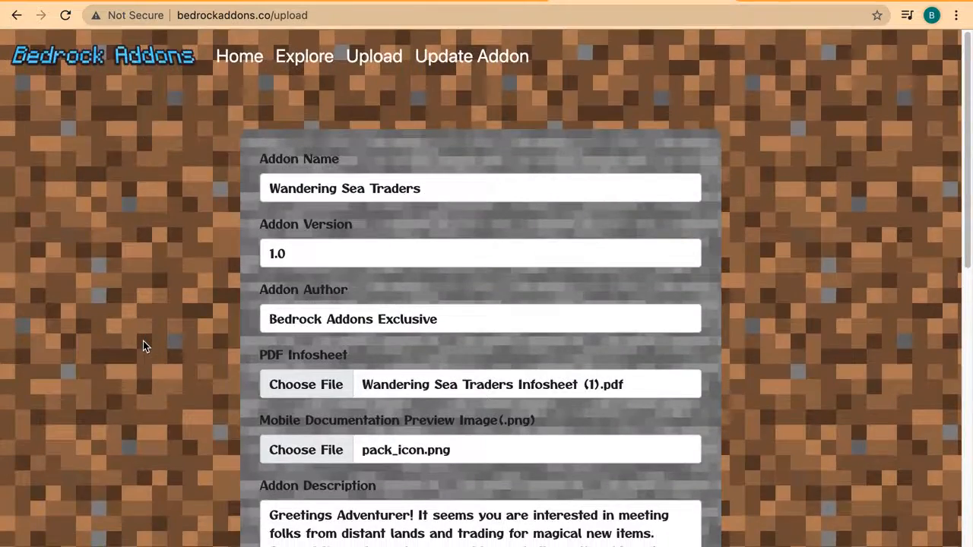
pyautogui.scroll(-10, 143, 342)
pyautogui.click(278, 500)
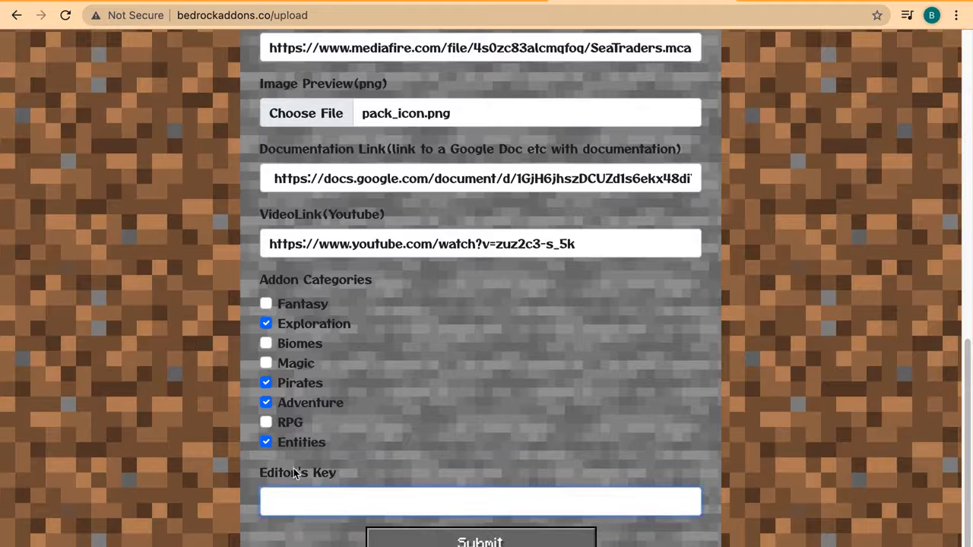
# Enter an editor's key in the Editor's Key field.
pyautogui.moveTo(263, 474); pyautogui.dragTo(353, 478)
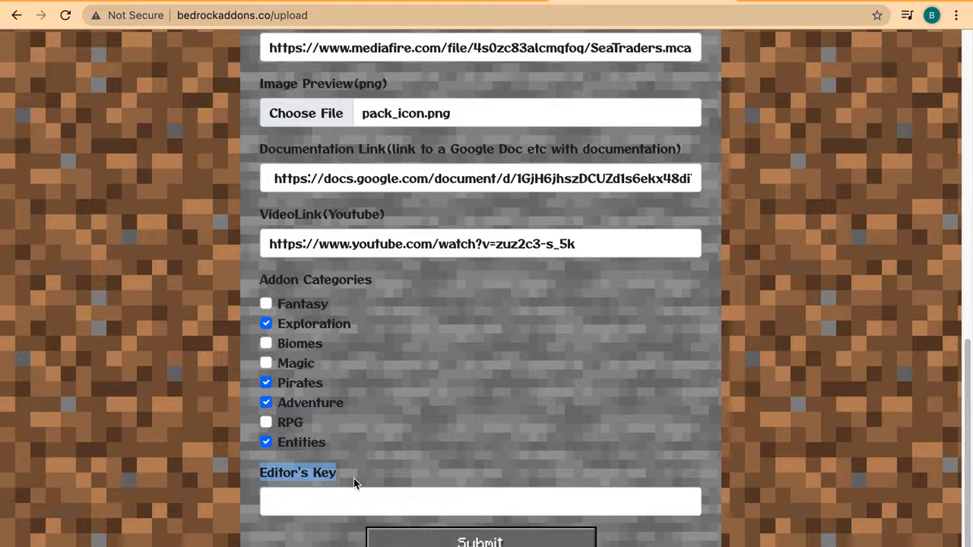
pyautogui.click(308, 497)
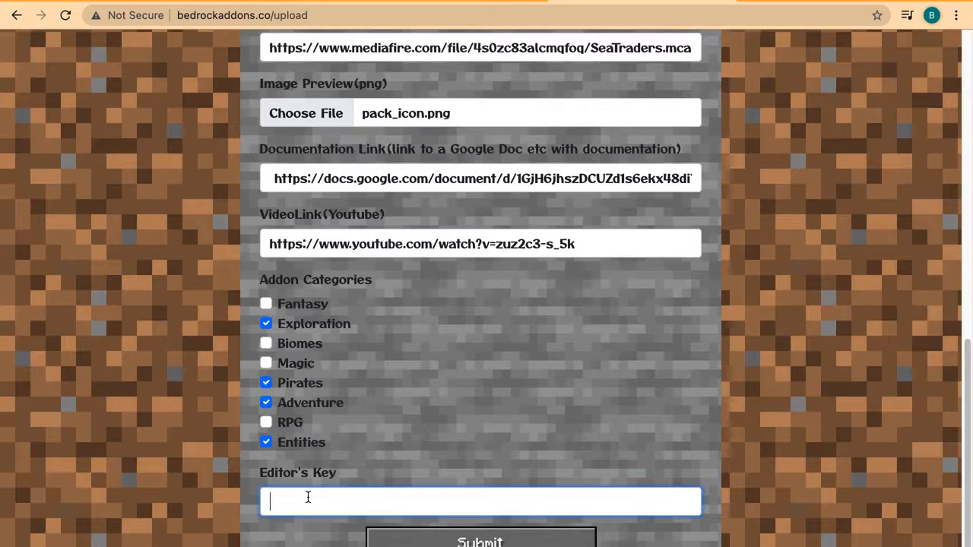
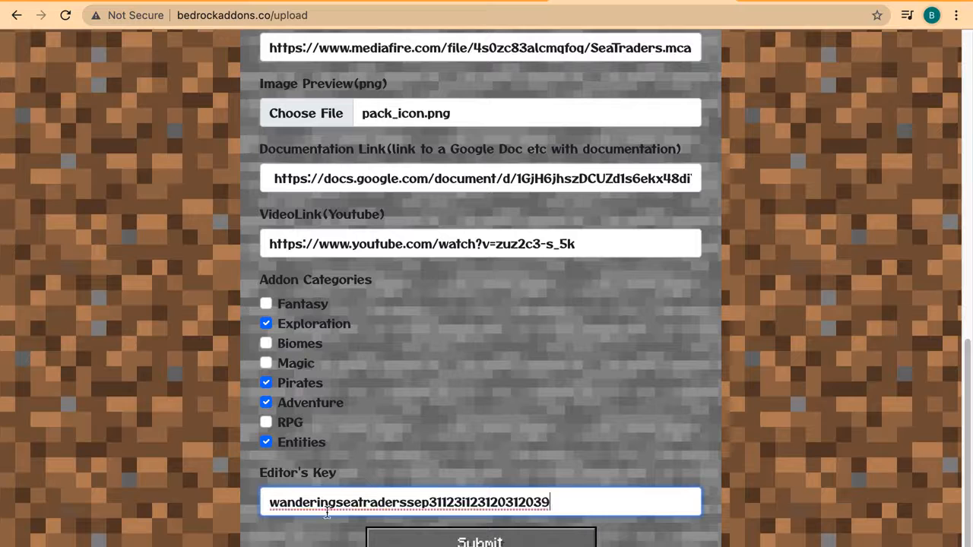
# Select the whole editor's key and submit the Wandering Sea Traders upload.
pyautogui.moveTo(270, 505); pyautogui.dragTo(652, 524)
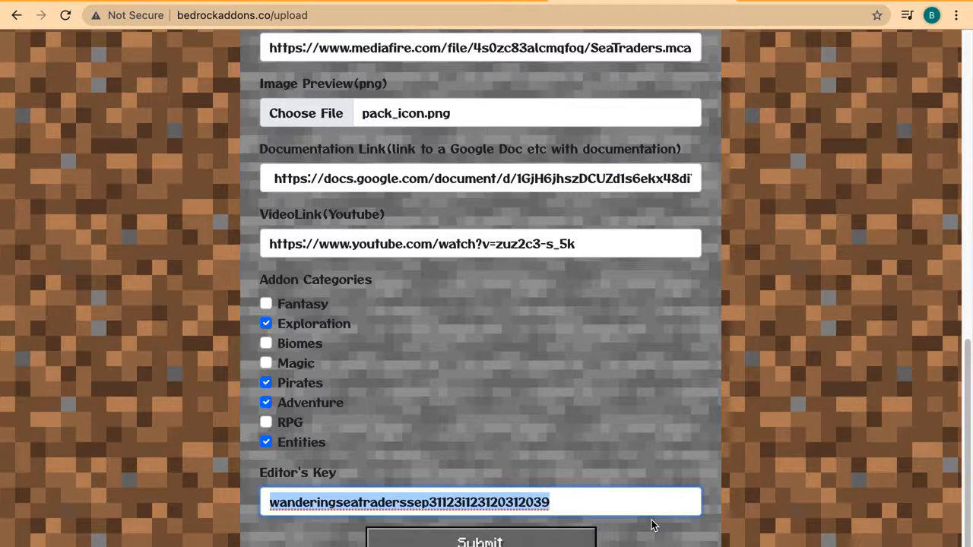
pyautogui.click(751, 507)
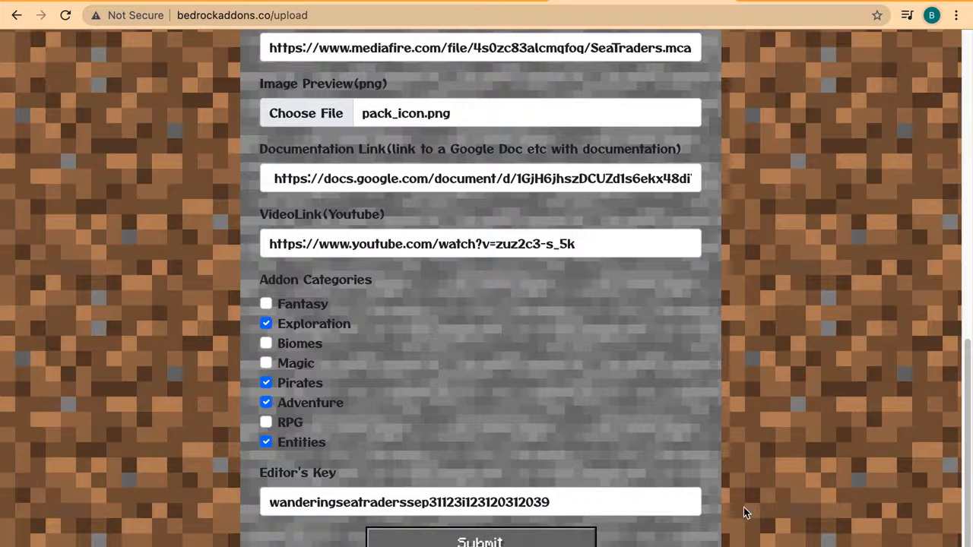
pyautogui.moveTo(270, 503); pyautogui.dragTo(635, 513)
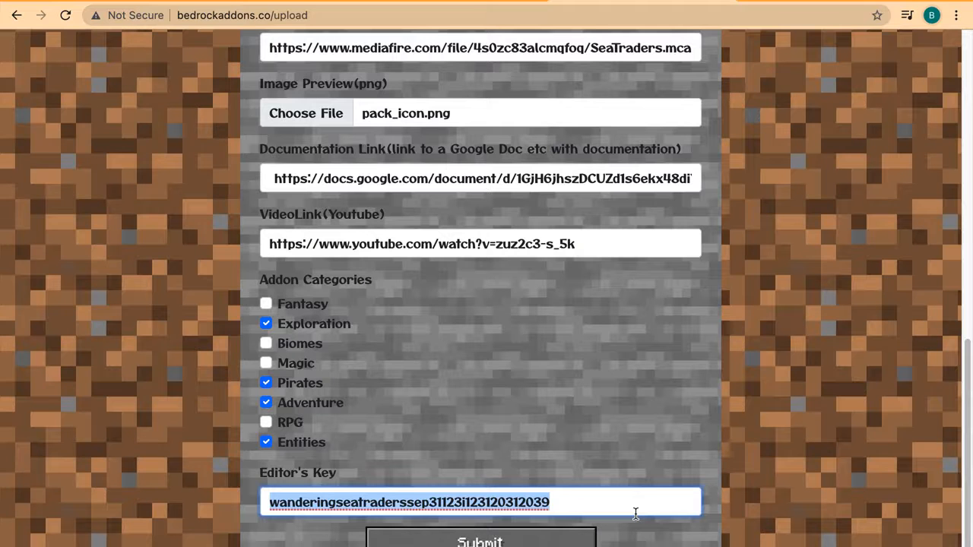
pyautogui.click(480, 541)
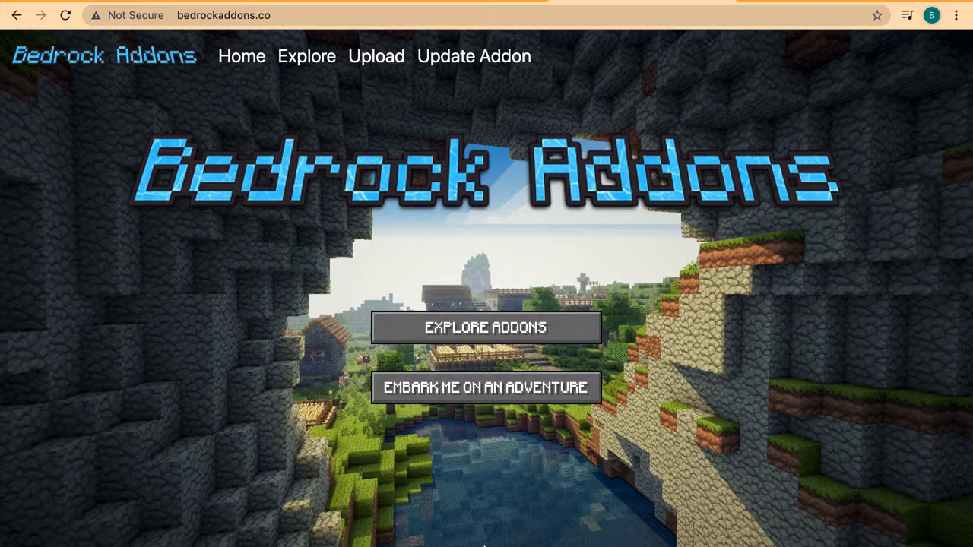
# Open the published Wandering Sea Traders page from Explore Addons.
pyautogui.click(453, 341)
pyautogui.scroll(-2, 452, 345)
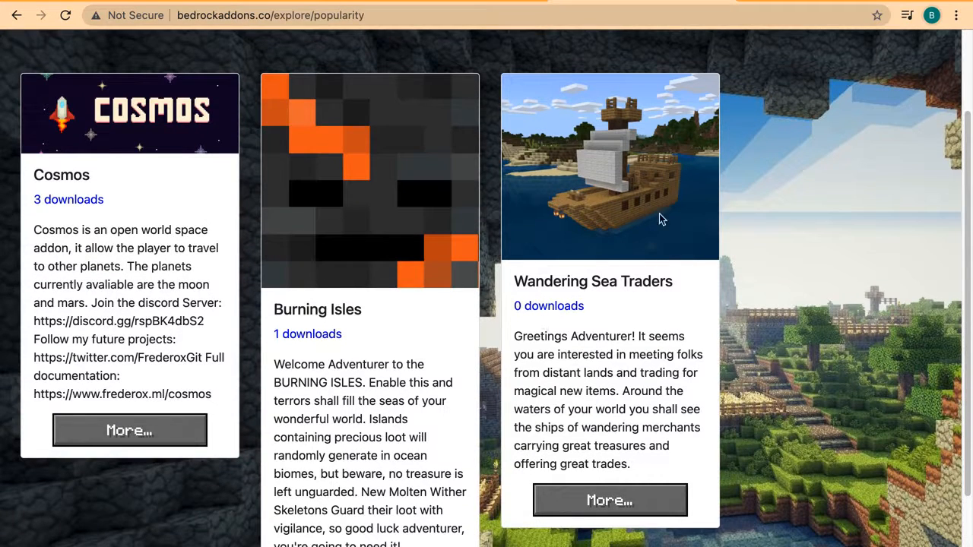
pyautogui.scroll(-1, 585, 404)
pyautogui.click(625, 437)
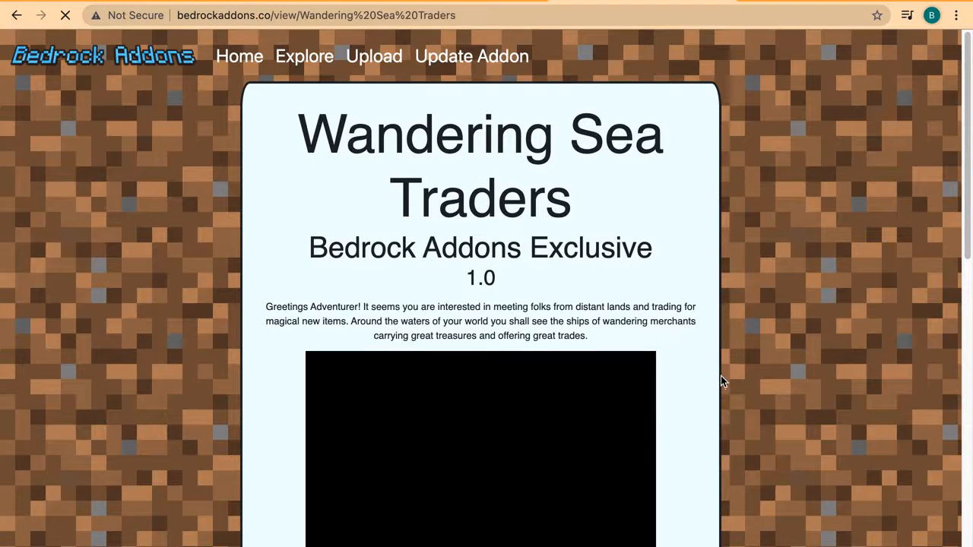
# Scroll through the addon page to review its video and PDF infosheet.
pyautogui.scroll(-4, 721, 376)
pyautogui.scroll(-3, 721, 380)
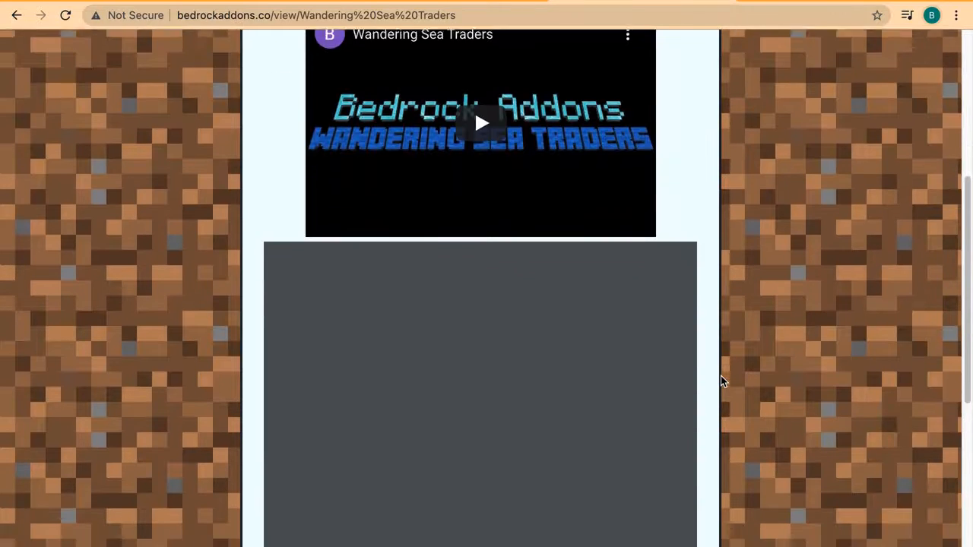
pyautogui.scroll(2, 720, 408)
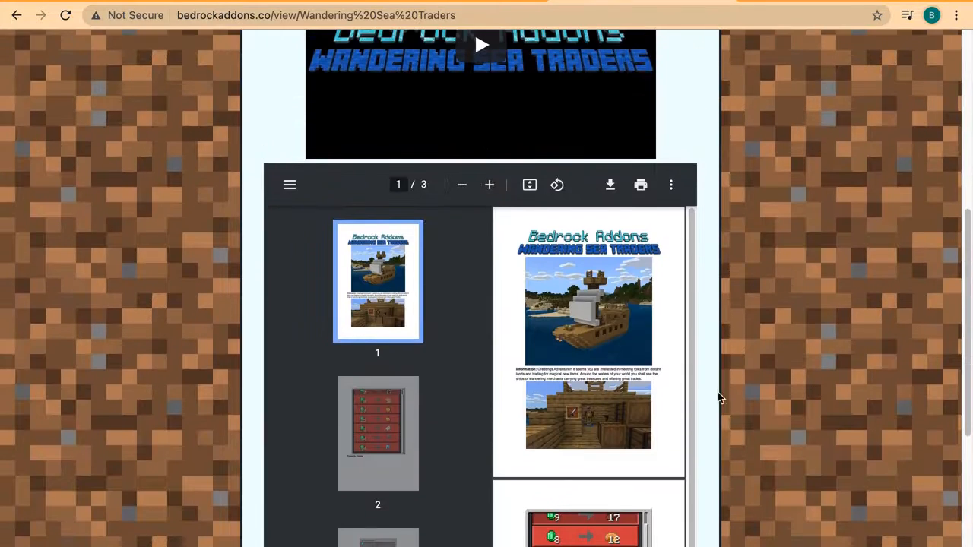
pyautogui.scroll(-2, 588, 483)
pyautogui.scroll(-6, 588, 484)
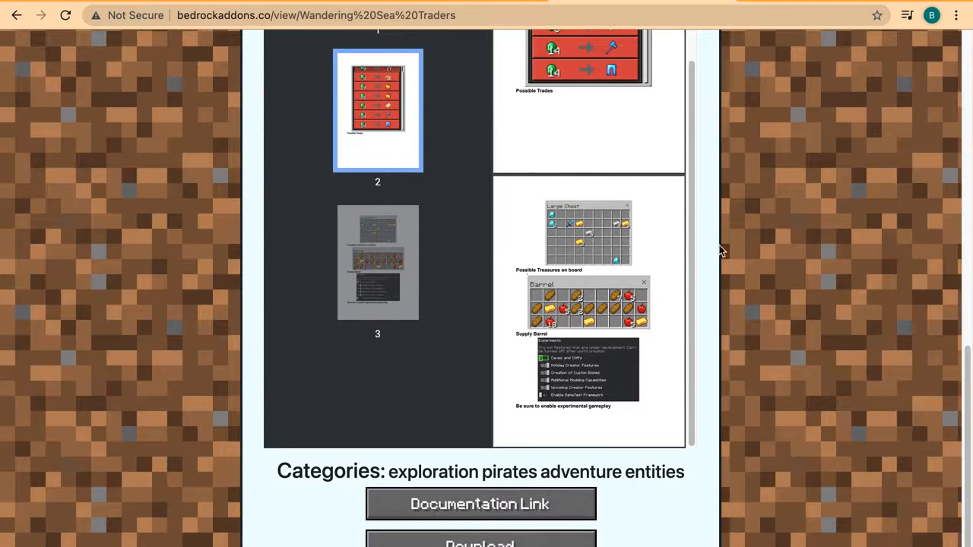
pyautogui.scroll(5, 614, 254)
pyautogui.scroll(3, 810, 237)
pyautogui.scroll(3, 810, 237)
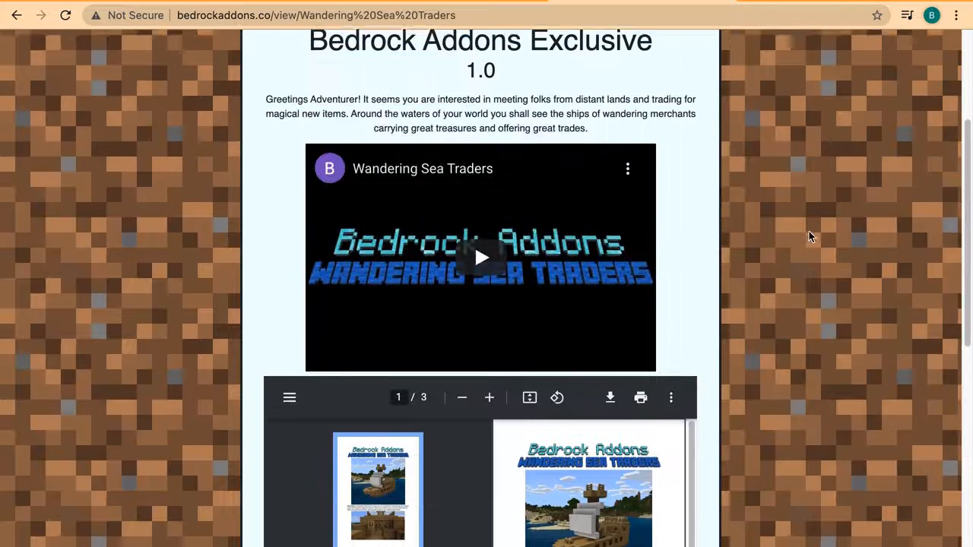
# Play and pause the trailer video, then follow the Documentation Link.
pyautogui.click(496, 243)
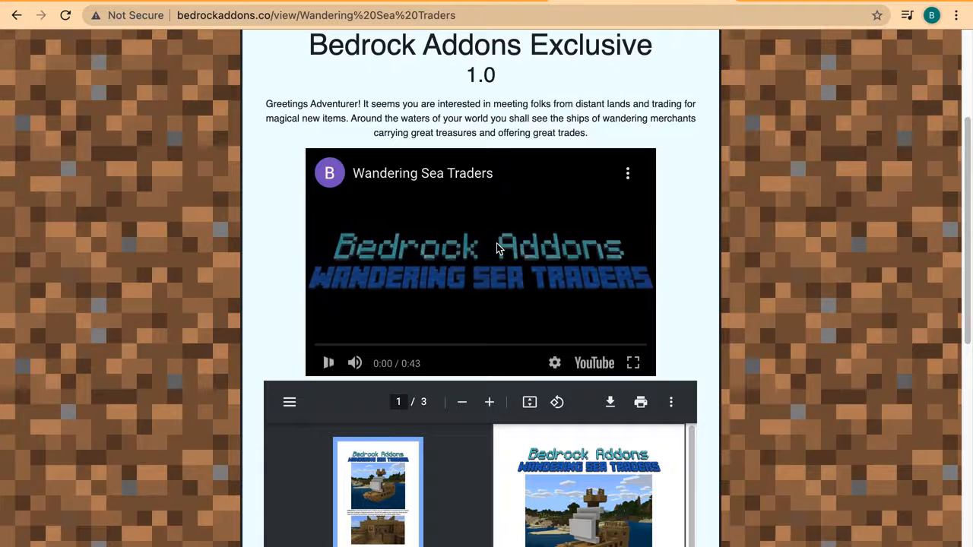
pyautogui.click(427, 255)
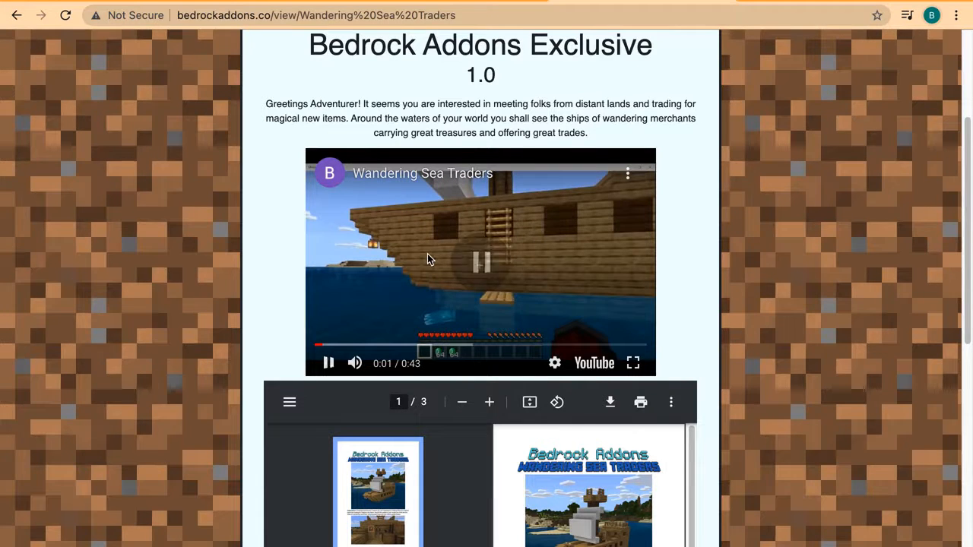
pyautogui.scroll(-8, 185, 315)
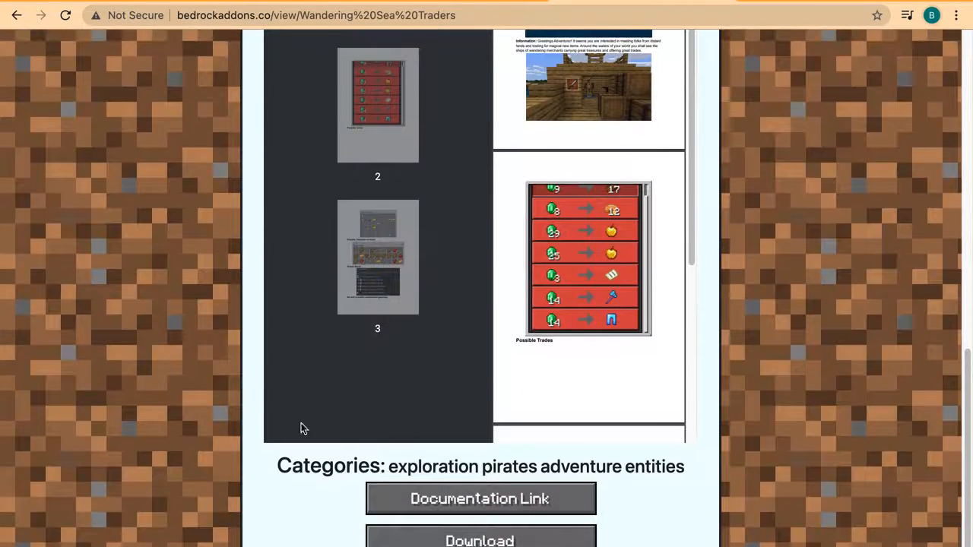
pyautogui.click(386, 508)
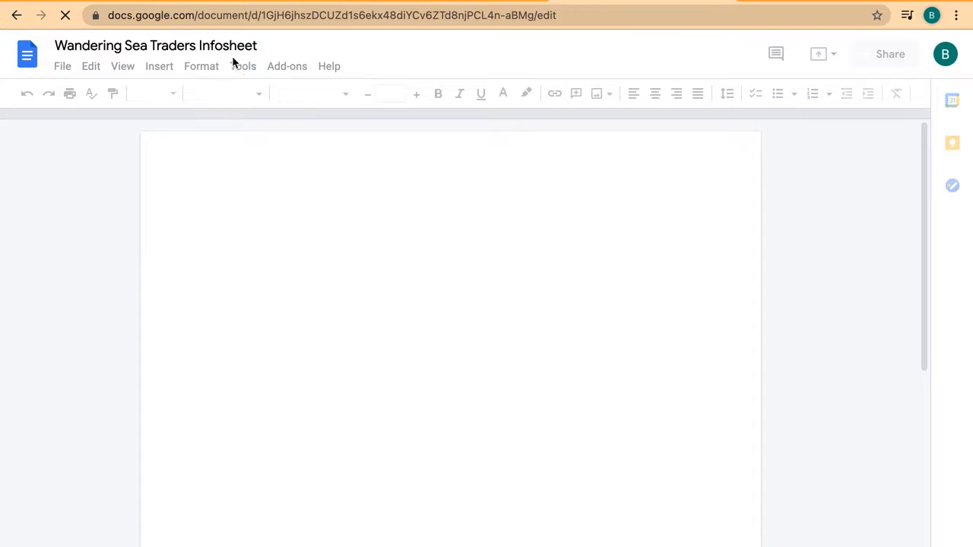
# Check the Wandering Sea Traders Infosheet URL in Google Docs and return to the addon page.
pyautogui.click(234, 16)
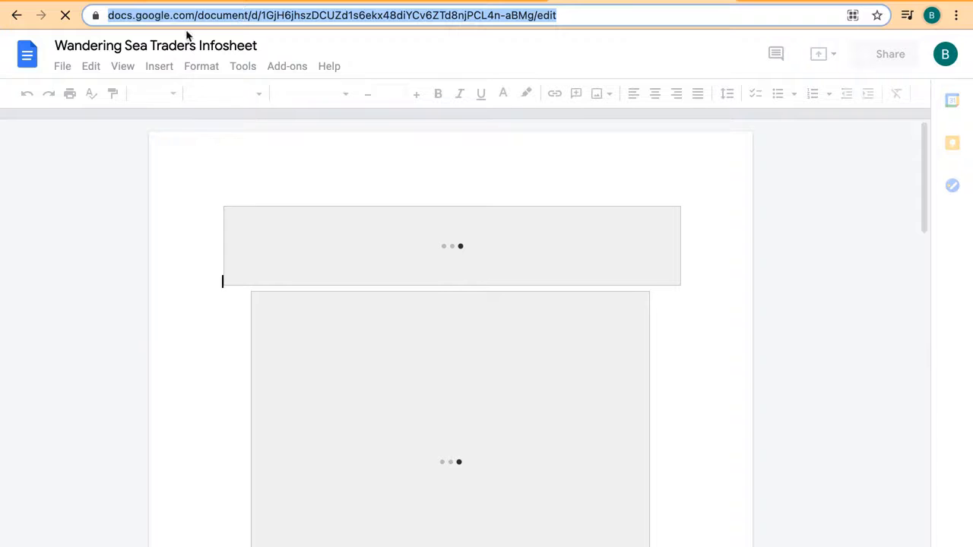
pyautogui.click(15, 18)
pyautogui.moveTo(13, 20); pyautogui.dragTo(41, 280)
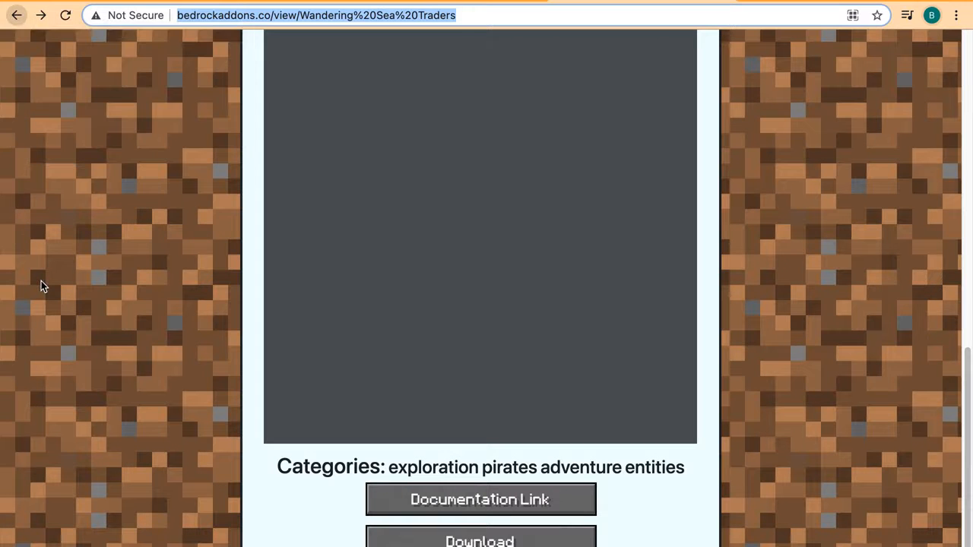
# Open the Download link in a new tab to see MediaFire's 1.13MB SeaTraders.mcaddon page, then return.
pyautogui.rightClick(440, 542)
pyautogui.click(496, 447)
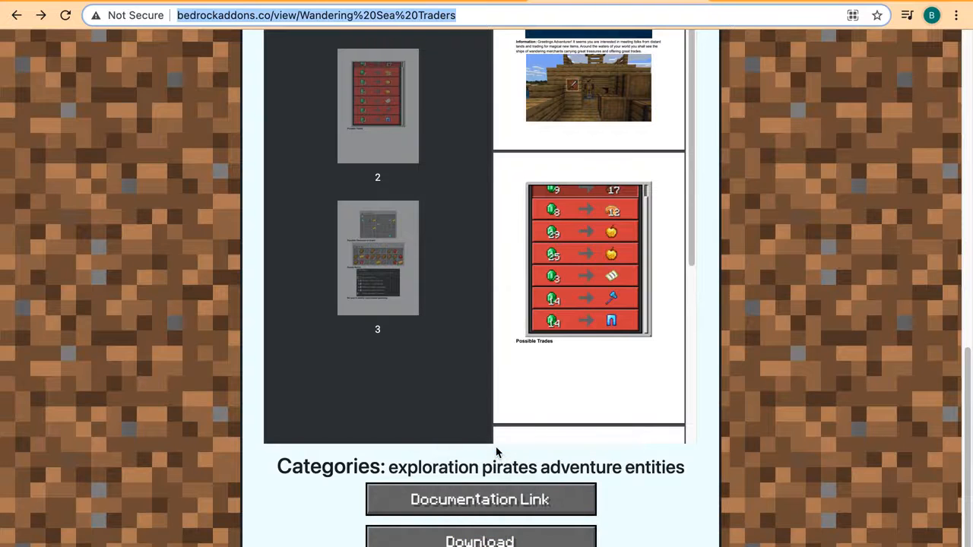
pyautogui.click(760, 1)
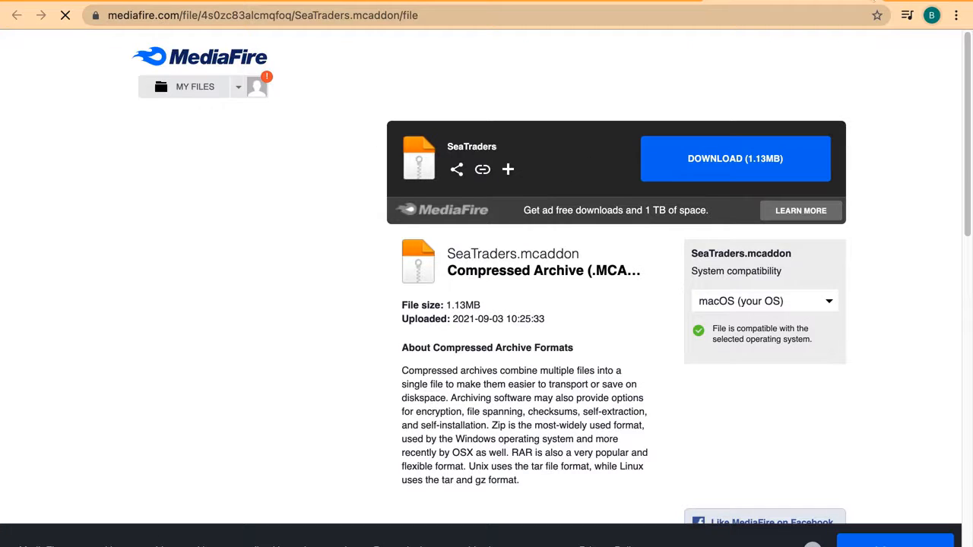
pyautogui.click(873, 2)
pyautogui.click(383, 23)
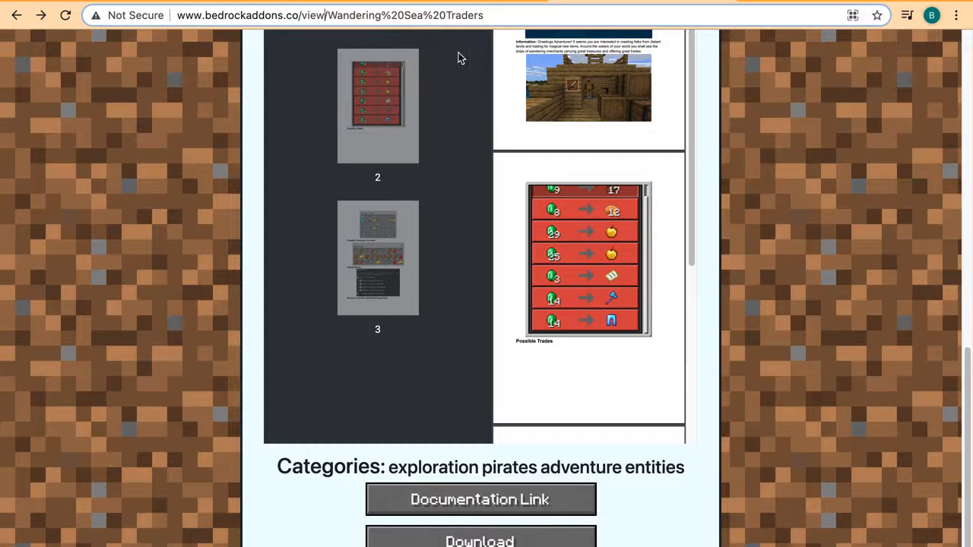
# Change the page URL from /view/ to /viewmobile/ to load the mobile addon page.
pyautogui.write('mobile')
pyautogui.press('BackSpace')
pyautogui.press('BackSpace')
pyautogui.press('BackSpace')
pyautogui.write('ile')
pyautogui.press('Return')
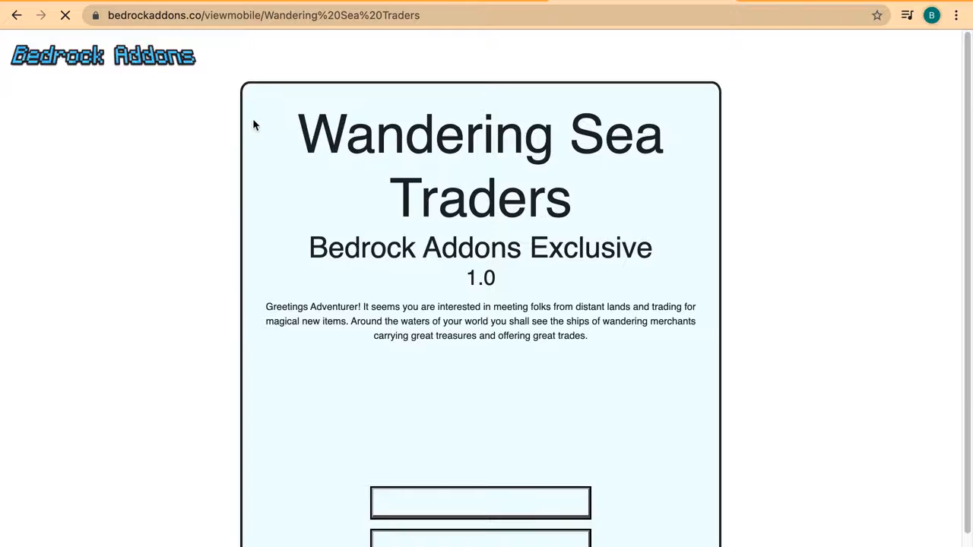
# Review the mobile page's video, ship image and links, then follow its Documentation Link.
pyautogui.scroll(-4, 246, 215)
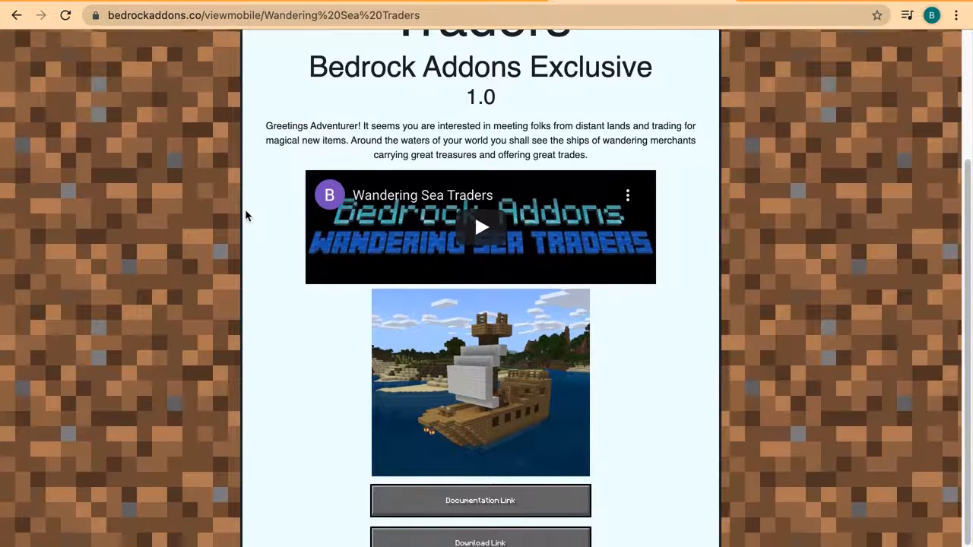
pyautogui.scroll(-1, 245, 216)
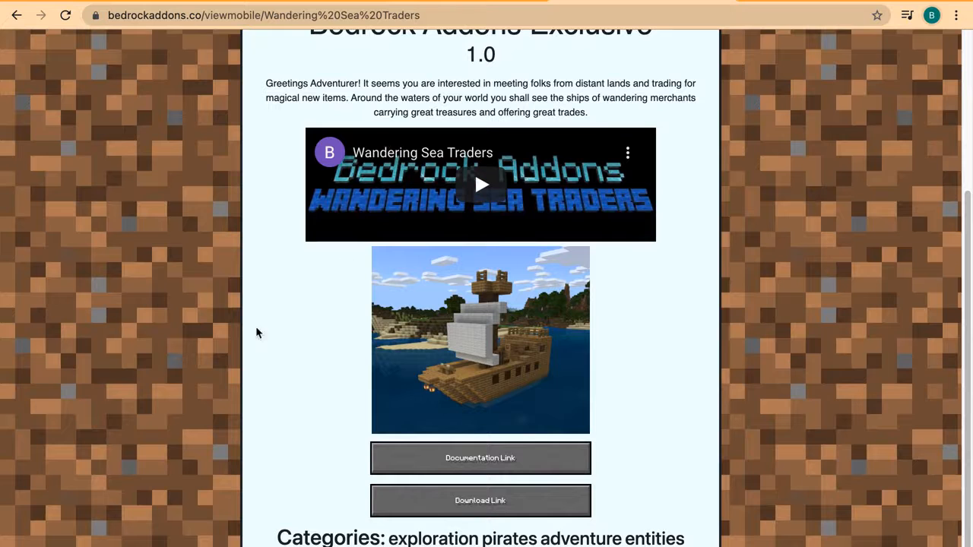
pyautogui.moveTo(396, 332); pyautogui.dragTo(306, 354)
pyautogui.click(487, 458)
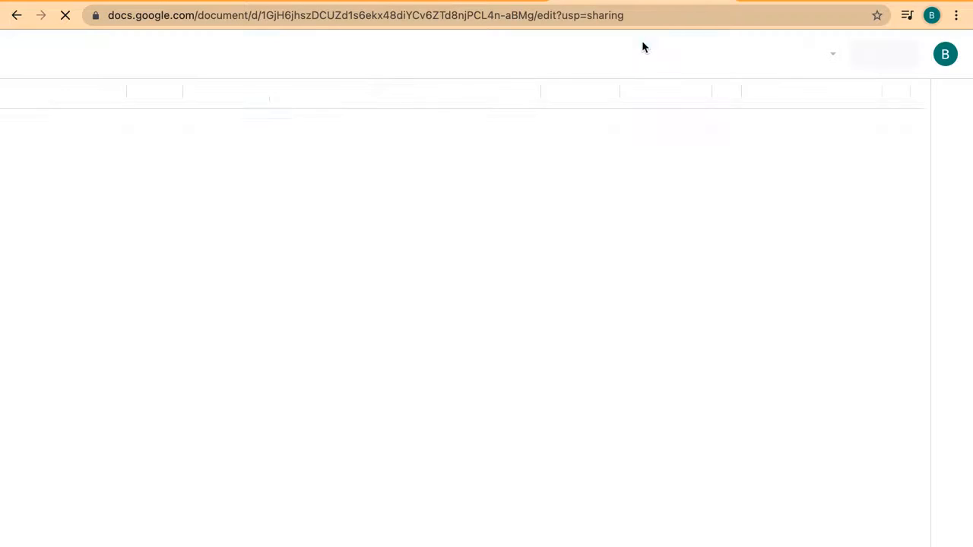